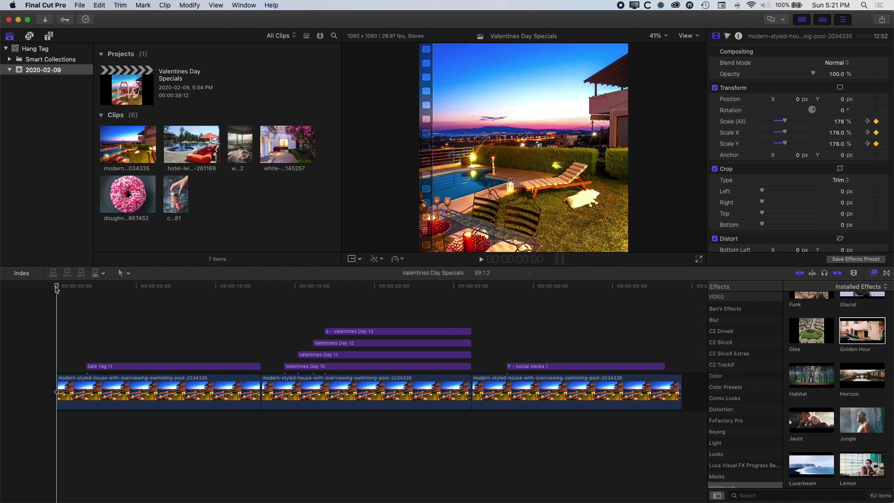
Play through the Valentines Day Specials project from the start.
{"action": "key", "text": "space"}
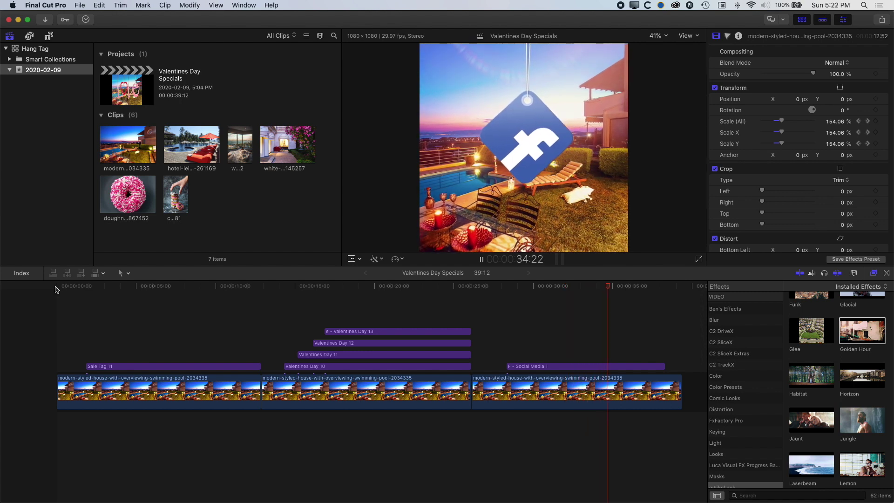
{"action": "key", "text": "space"}
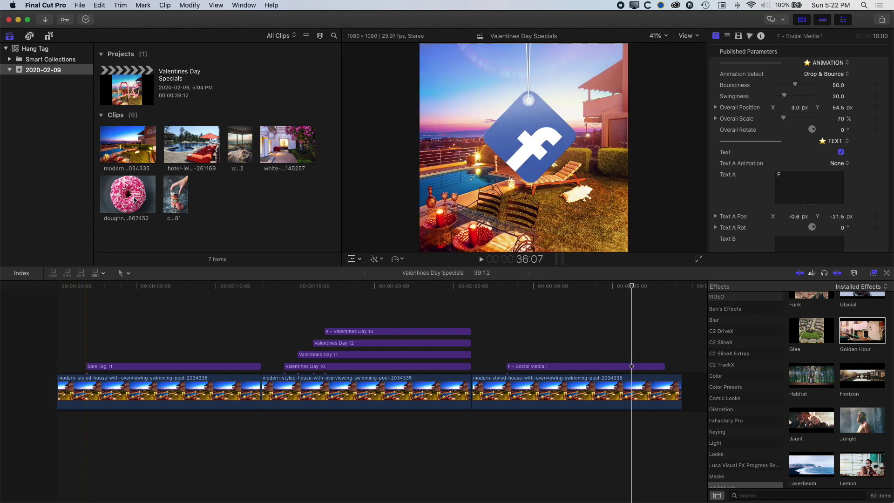
Start a new project with a custom video format and a resolution of 1080 x 1080.
{"action": "left_click", "coordinate": [82, 5]}
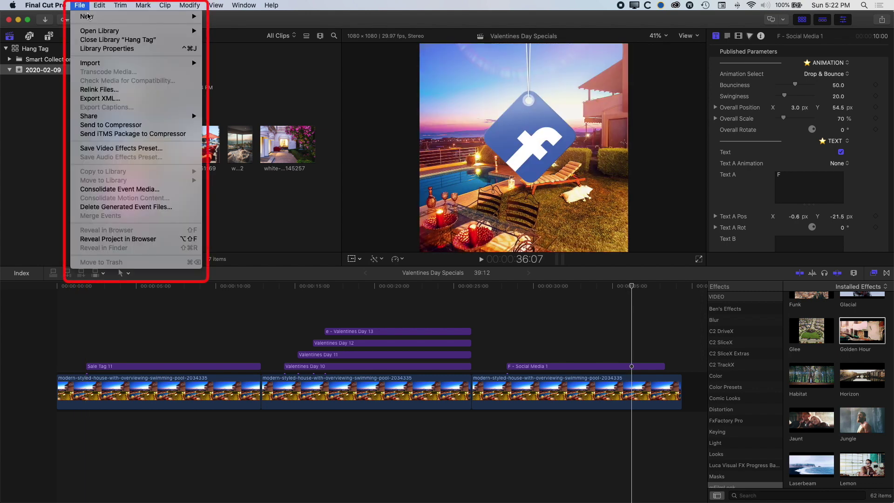
{"action": "mouse_move", "coordinate": [91, 21]}
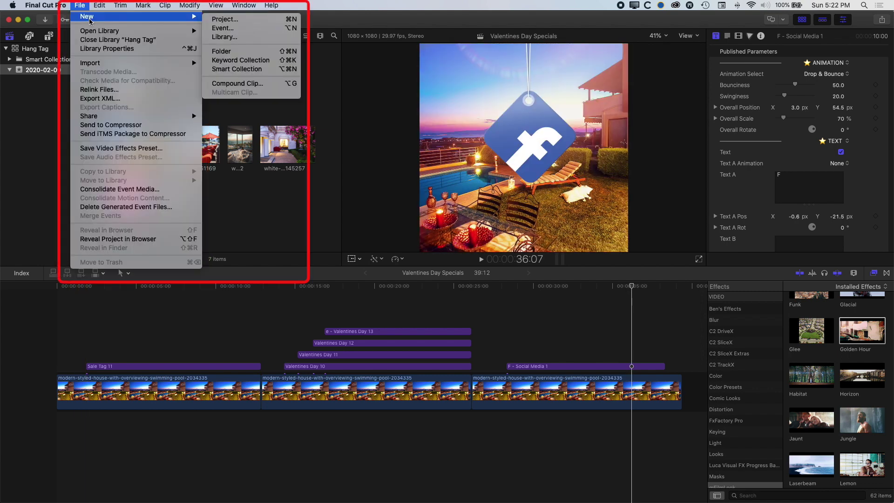
{"action": "left_click", "coordinate": [248, 19]}
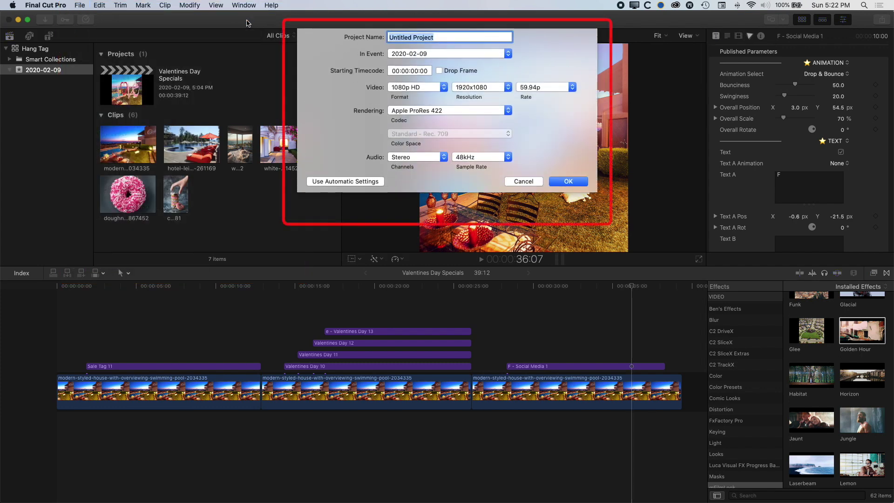
{"action": "left_click", "coordinate": [403, 88]}
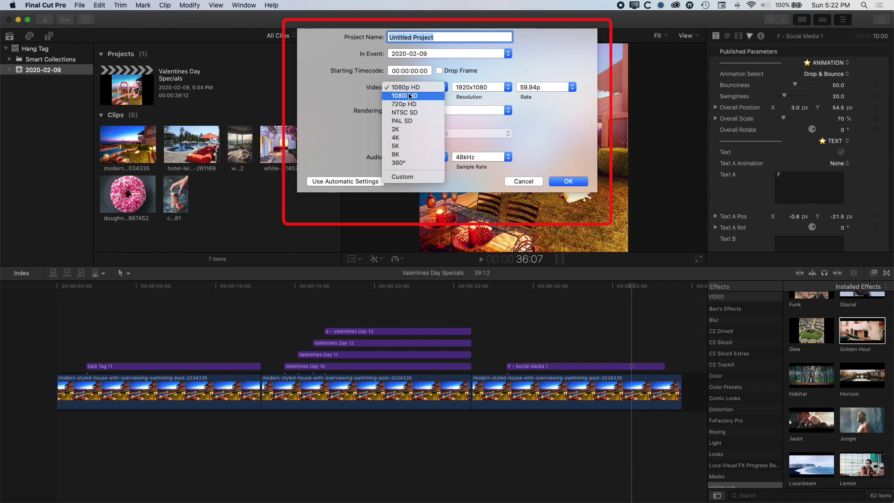
{"action": "left_click", "coordinate": [410, 177]}
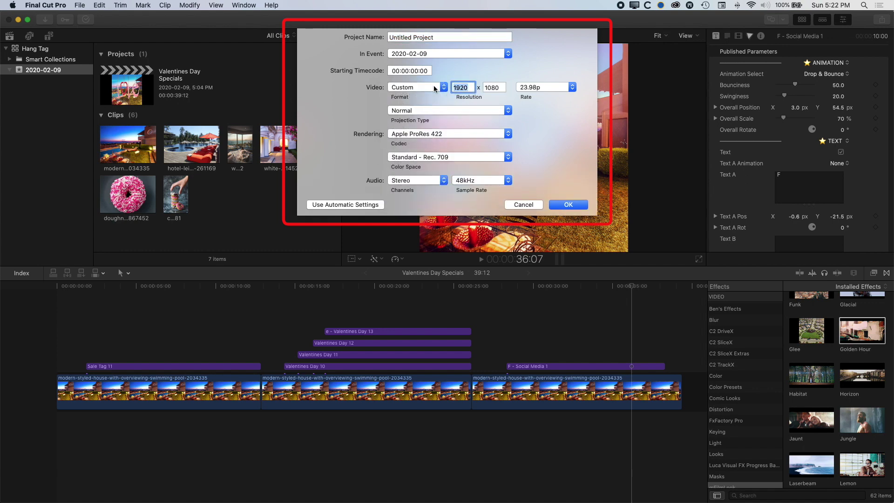
{"action": "type", "text": "1080"}
{"action": "key", "text": "Tab"}
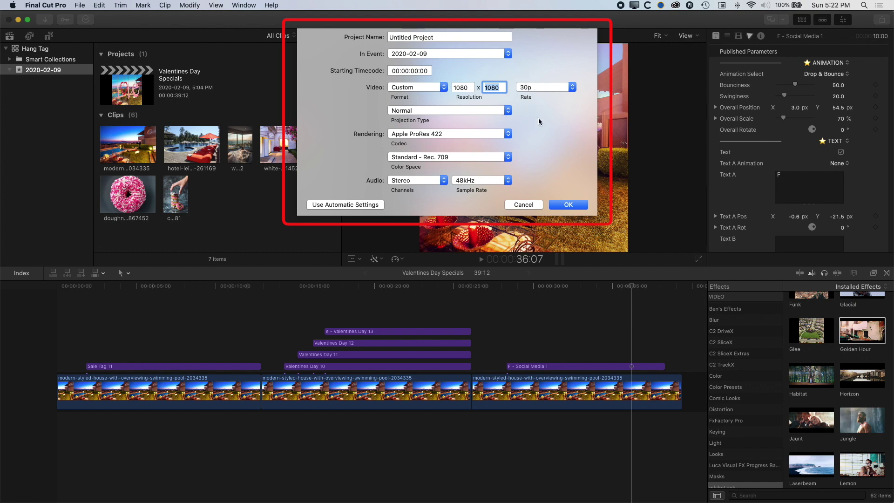
Set the new project's frame rate to 30p, name it Hang Tag Overview, and create it.
{"action": "left_click", "coordinate": [537, 87]}
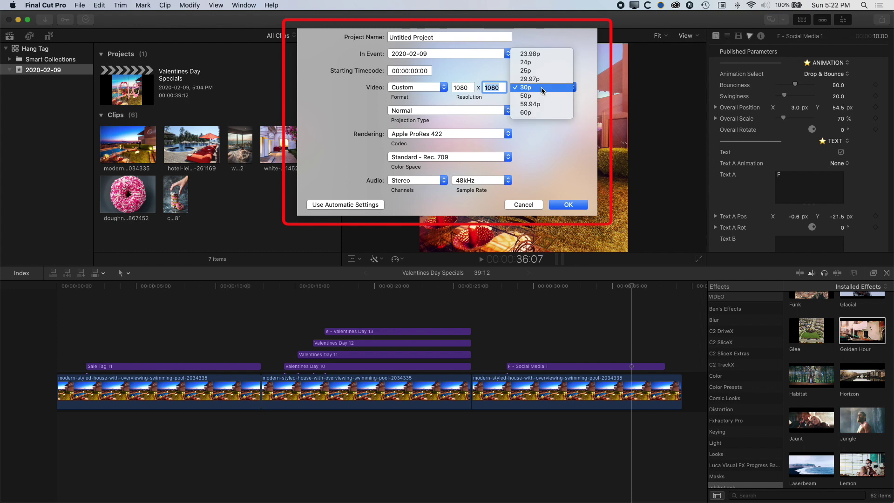
{"action": "left_click", "coordinate": [541, 88]}
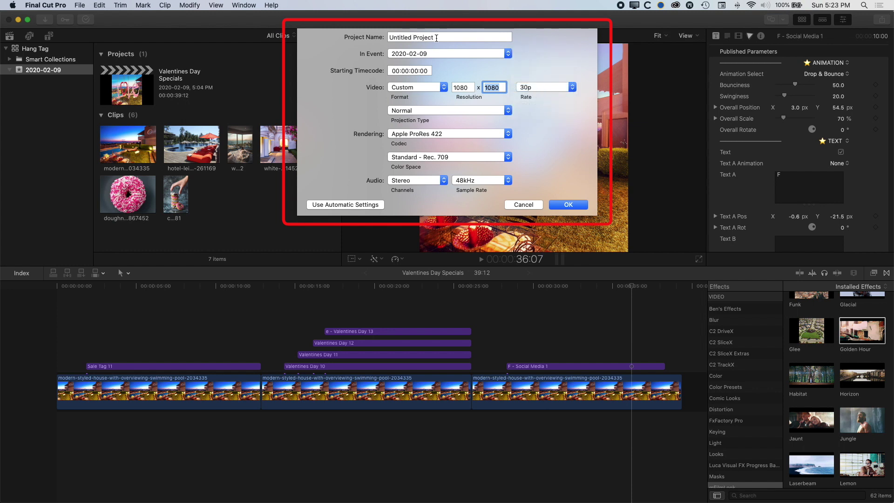
{"action": "key", "text": "Tab"}
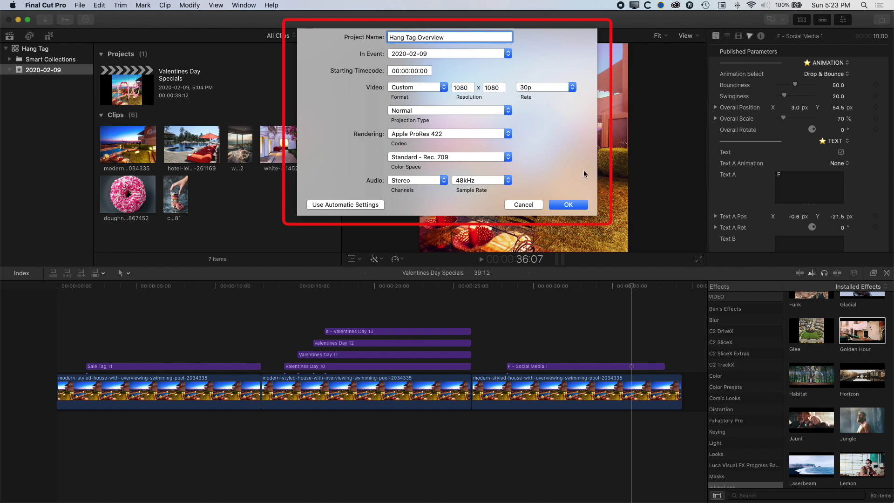
{"action": "left_click", "coordinate": [569, 205]}
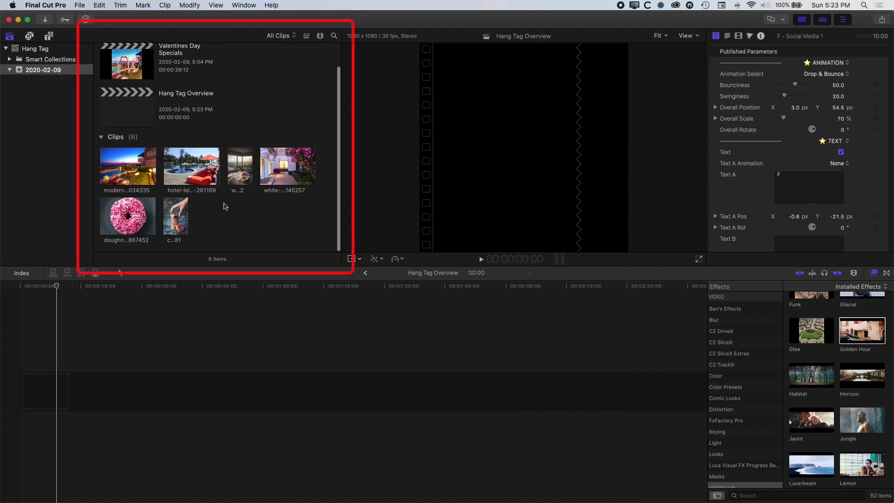
Place the hotel-leisure-palm-trees-pool clip at the start of the timeline and extend it to about 6:12.
{"action": "left_click", "coordinate": [196, 178]}
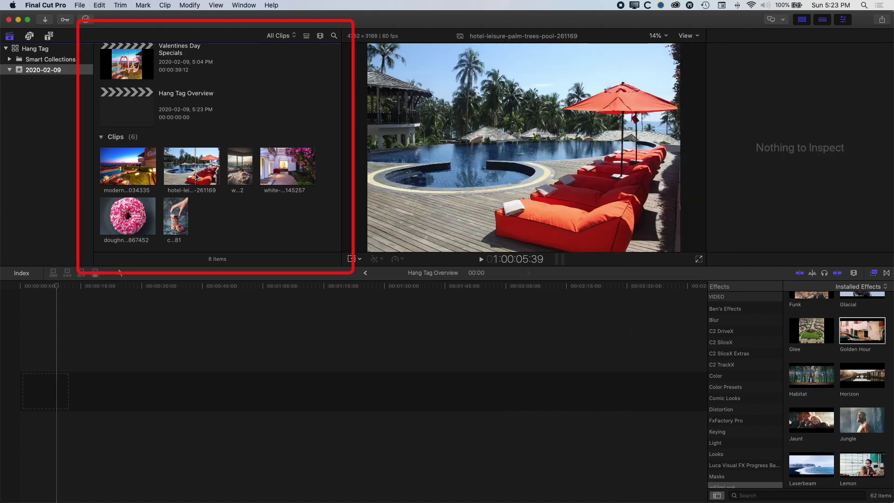
{"action": "left_click_drag", "start_coordinate": [194, 170], "coordinate": [28, 391]}
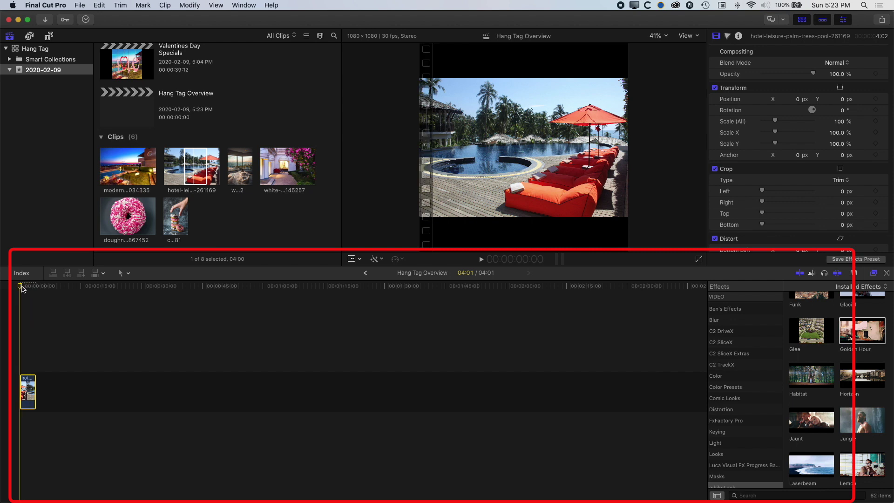
{"action": "key", "text": "shift+z"}
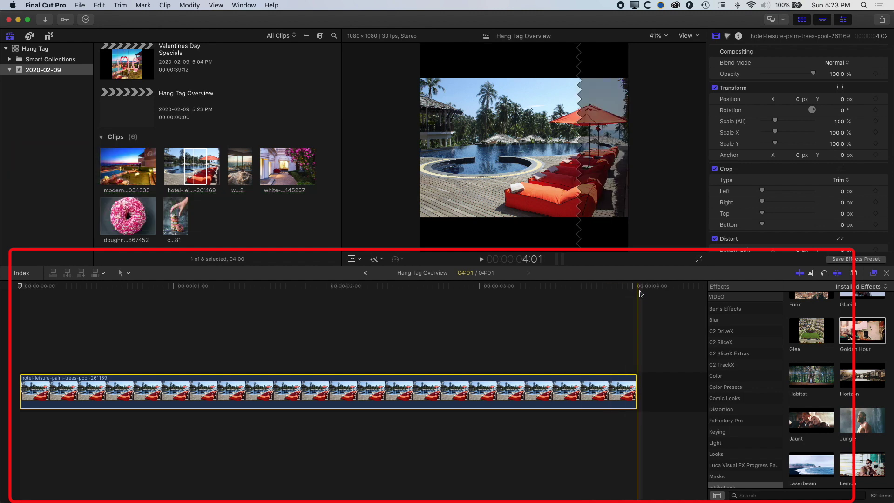
{"action": "key", "text": "super+minus"}
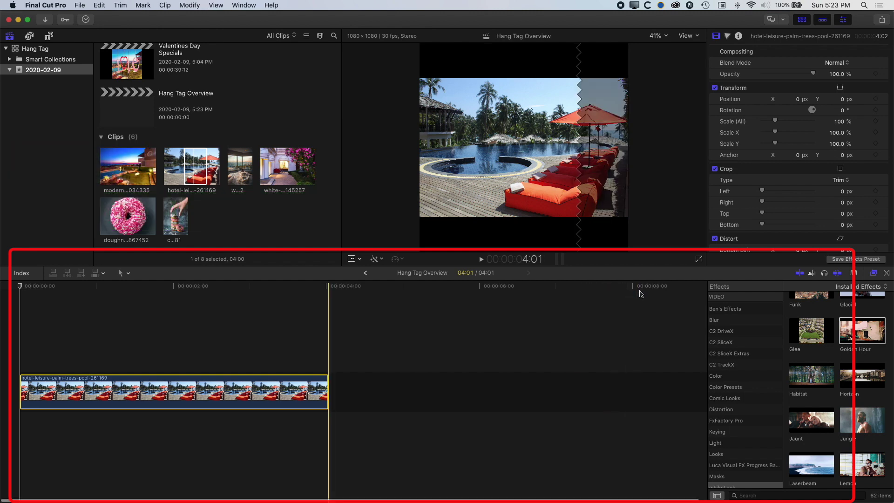
{"action": "key", "text": "super+minus"}
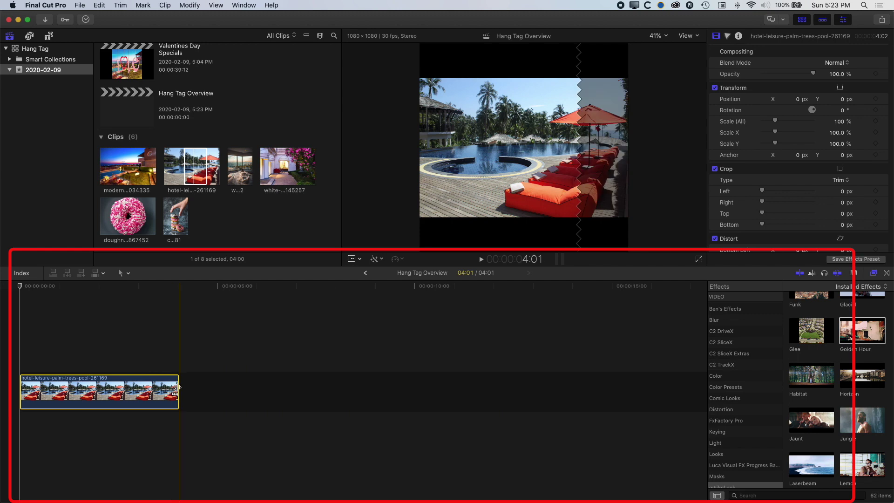
{"action": "left_click_drag", "start_coordinate": [176, 387], "coordinate": [269, 382]}
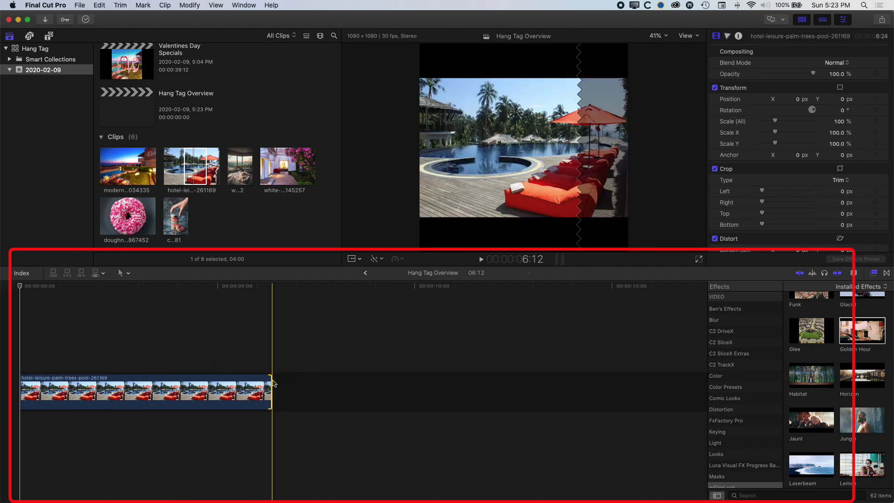
Scale the pool clip to about 157% to fill the square frame and shift its X position to about -131.3 px.
{"action": "left_click", "coordinate": [266, 388]}
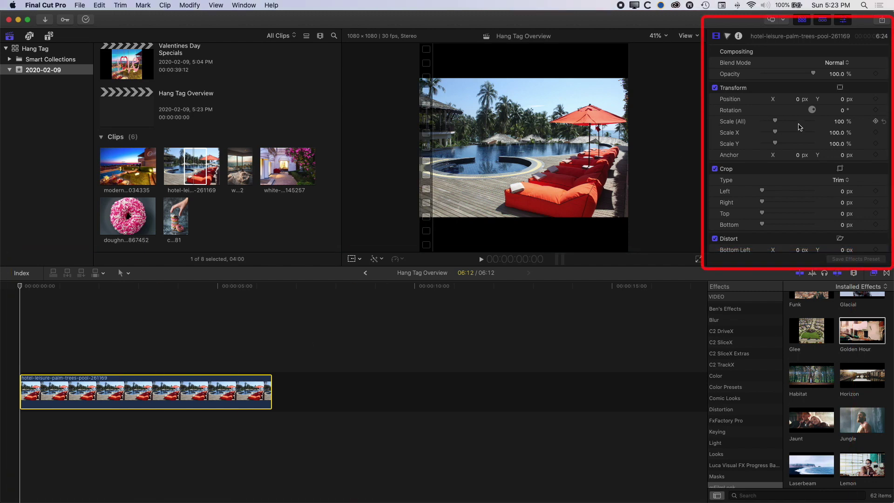
{"action": "left_click", "coordinate": [255, 7]}
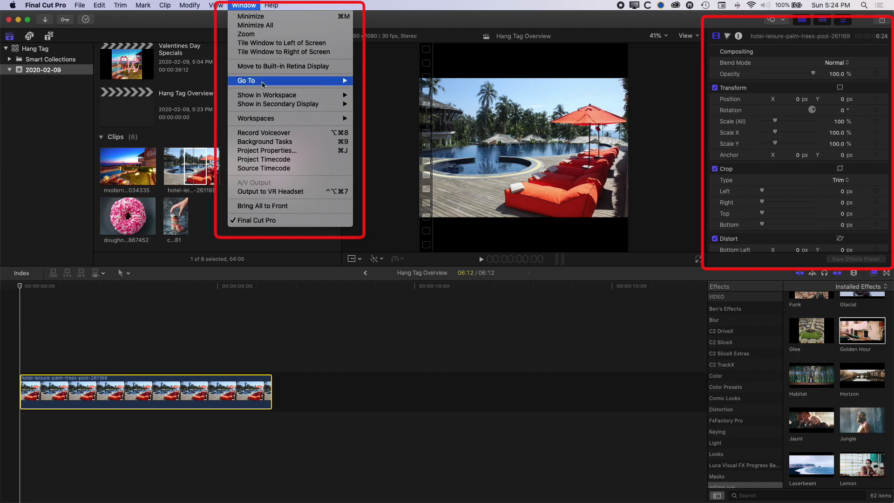
{"action": "mouse_move", "coordinate": [268, 95]}
{"action": "left_click", "coordinate": [386, 131]}
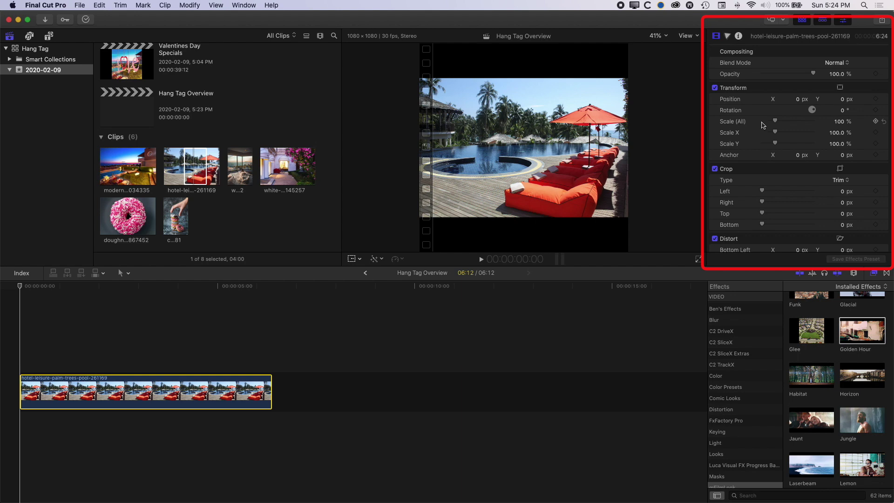
{"action": "left_click_drag", "start_coordinate": [776, 122], "coordinate": [769, 102]}
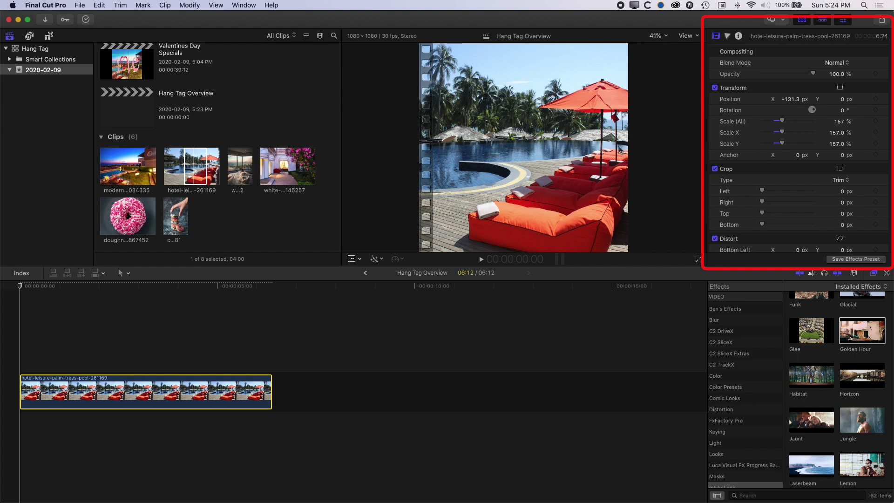
Keyframe the pool clip's overall scale from 155% at its start to 174% at its end.
{"action": "left_click_drag", "start_coordinate": [783, 123], "coordinate": [783, 123]}
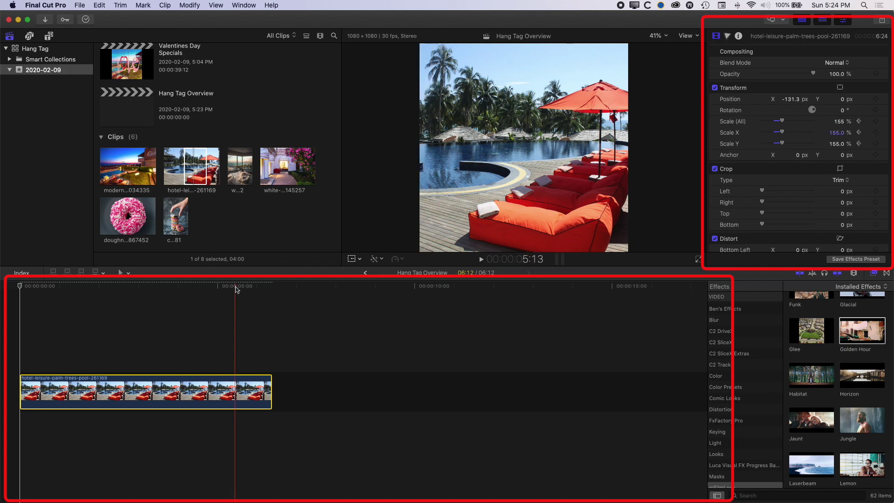
{"action": "left_click", "coordinate": [271, 286]}
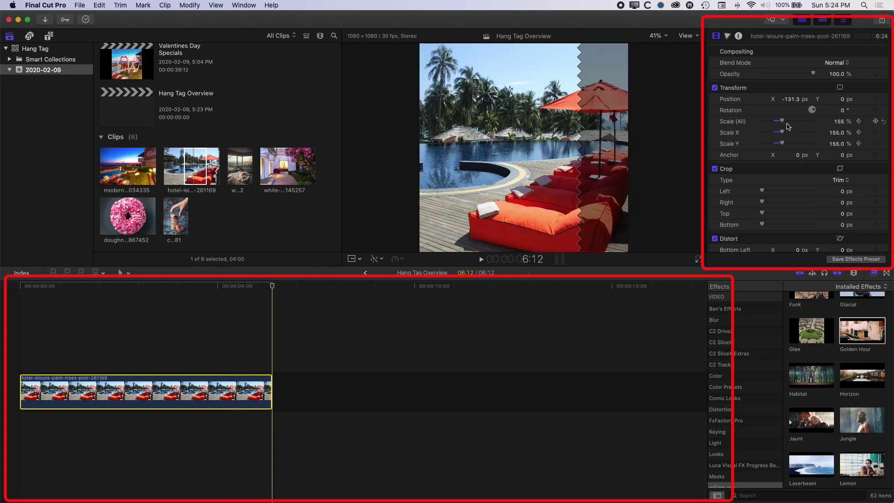
{"action": "left_click_drag", "start_coordinate": [784, 123], "coordinate": [786, 123]}
Play the pool clip from the beginning to check the slow zoom.
{"action": "left_click_drag", "start_coordinate": [254, 285], "coordinate": [8, 282]}
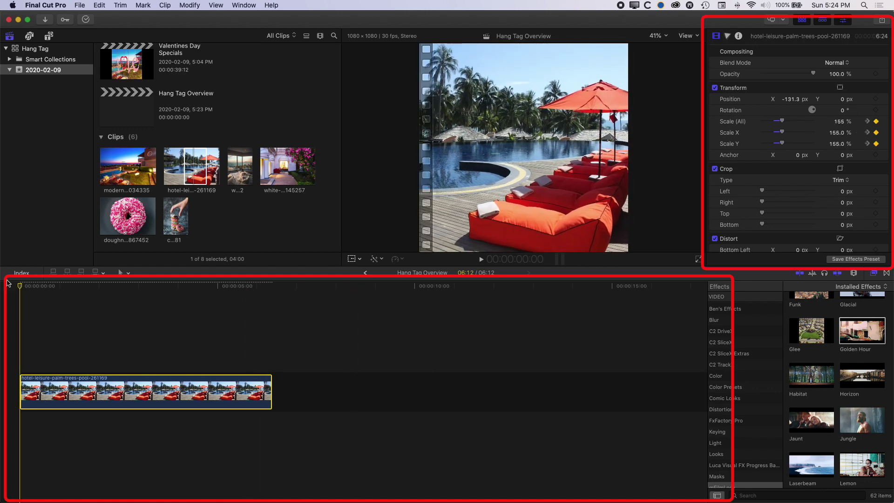
{"action": "key", "text": "space"}
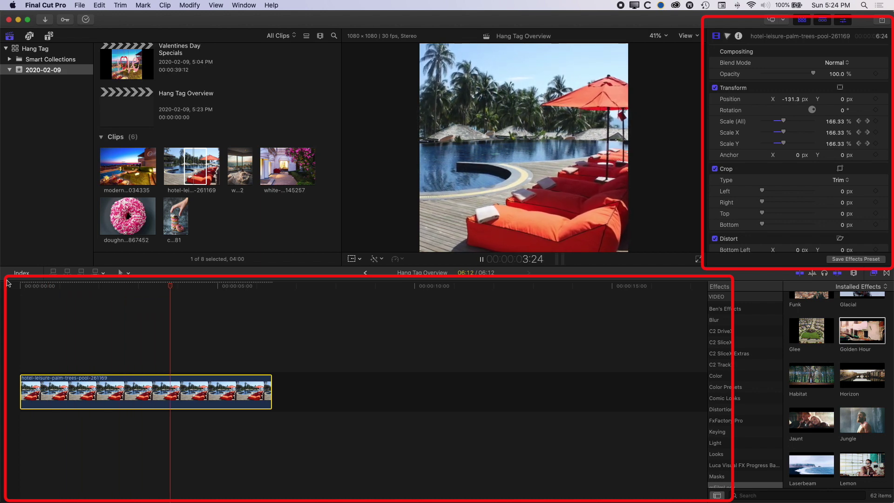
{"action": "key", "text": "space"}
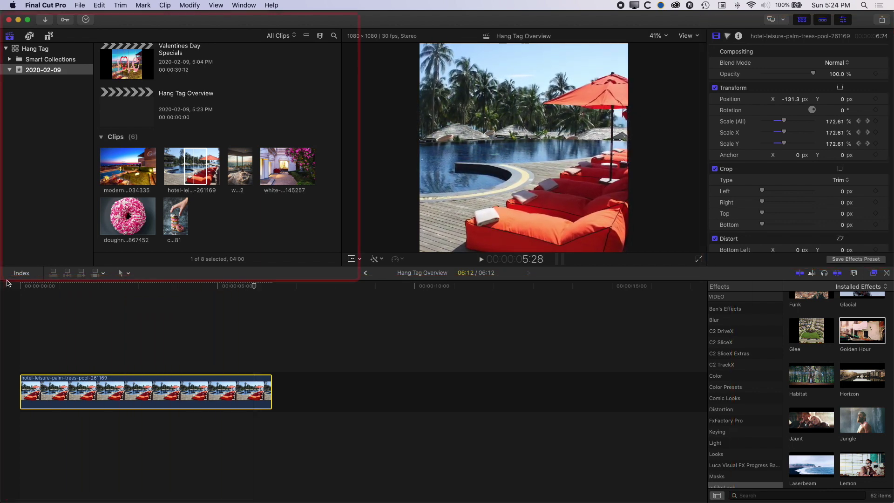
Add the Sale Tag 11 title from the BretFX Hang Tag category above the pool clip, starting about 25 frames in.
{"action": "left_click", "coordinate": [49, 36]}
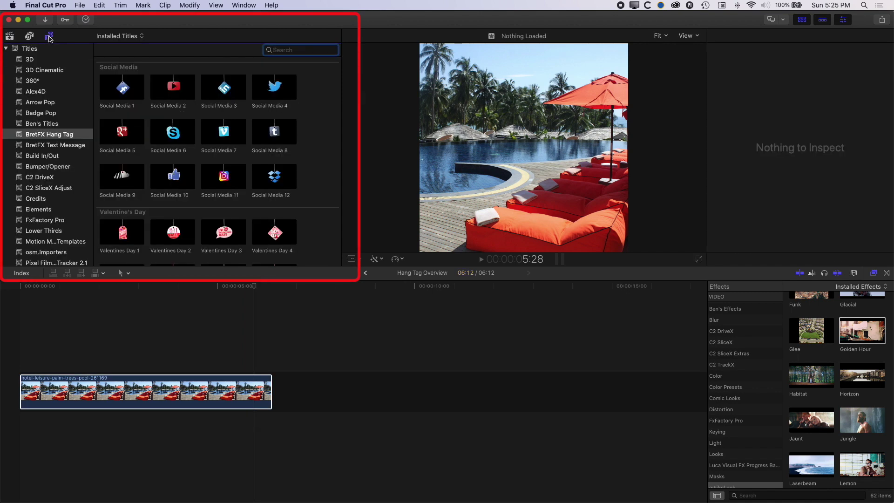
{"action": "scroll", "coordinate": [134, 93], "scroll_direction": "down", "scroll_amount": 10}
{"action": "scroll", "coordinate": [134, 93], "scroll_direction": "up", "scroll_amount": 1}
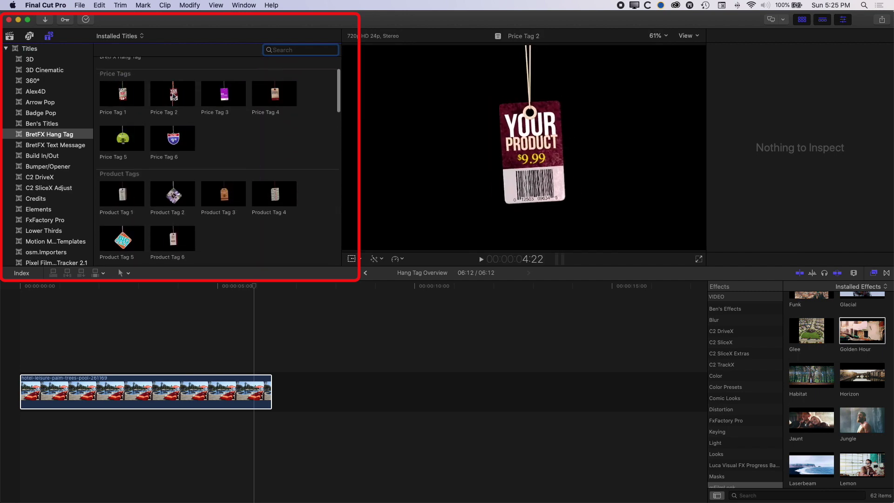
{"action": "scroll", "coordinate": [238, 136], "scroll_direction": "down", "scroll_amount": 1}
{"action": "scroll", "coordinate": [238, 137], "scroll_direction": "down", "scroll_amount": 10}
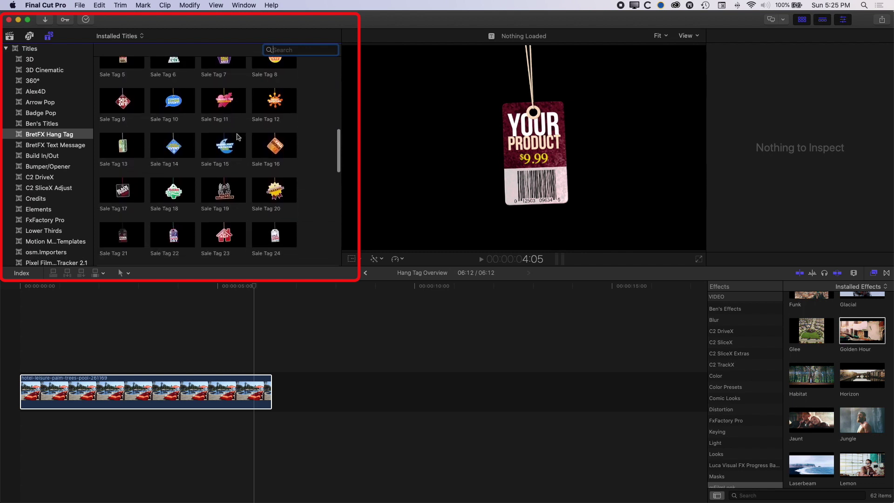
{"action": "scroll", "coordinate": [237, 135], "scroll_direction": "up", "scroll_amount": 2}
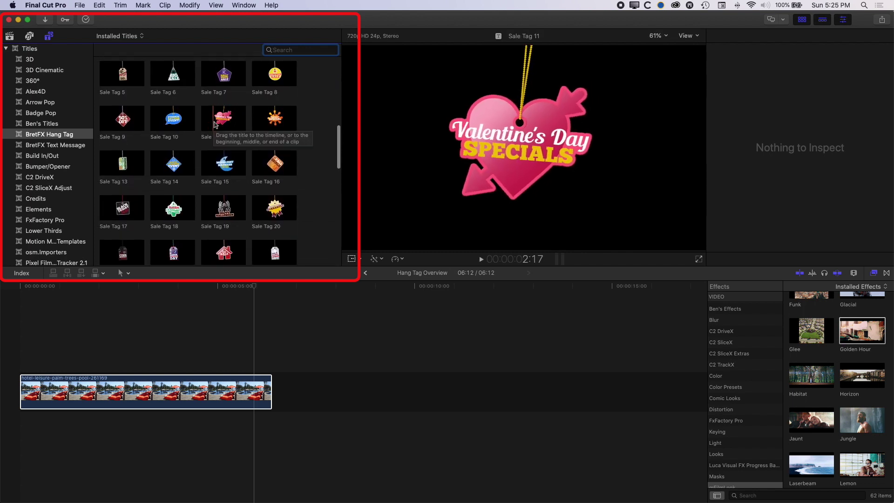
{"action": "left_click", "coordinate": [222, 120]}
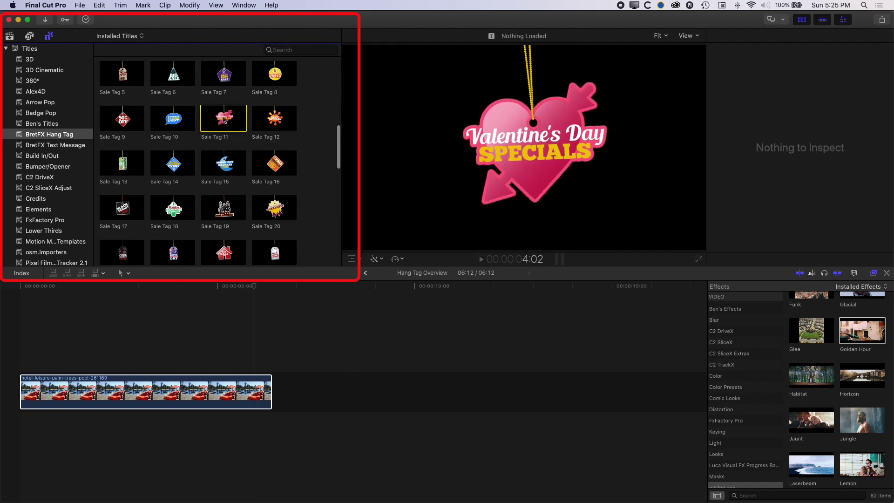
{"action": "left_click_drag", "start_coordinate": [222, 120], "coordinate": [55, 365]}
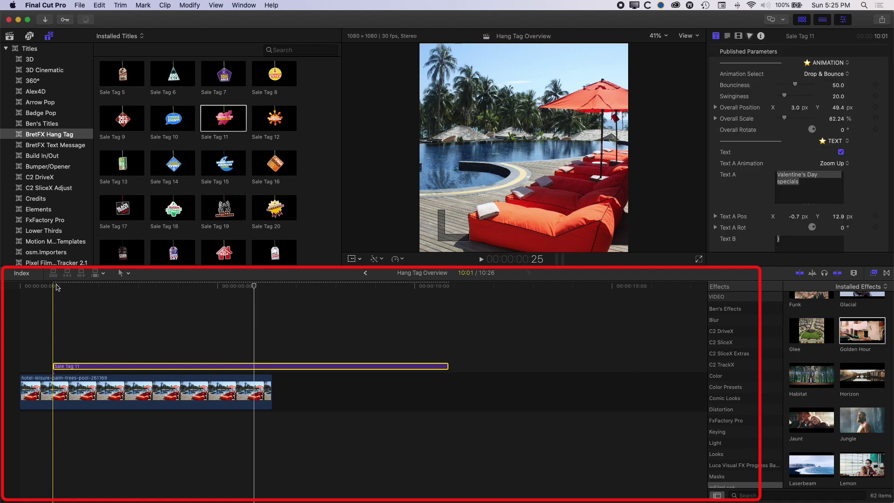
Preview the hang tag over the footage and extend the pool clip to the end of the Sale Tag 11 title.
{"action": "left_click", "coordinate": [26, 287]}
{"action": "key", "text": "space"}
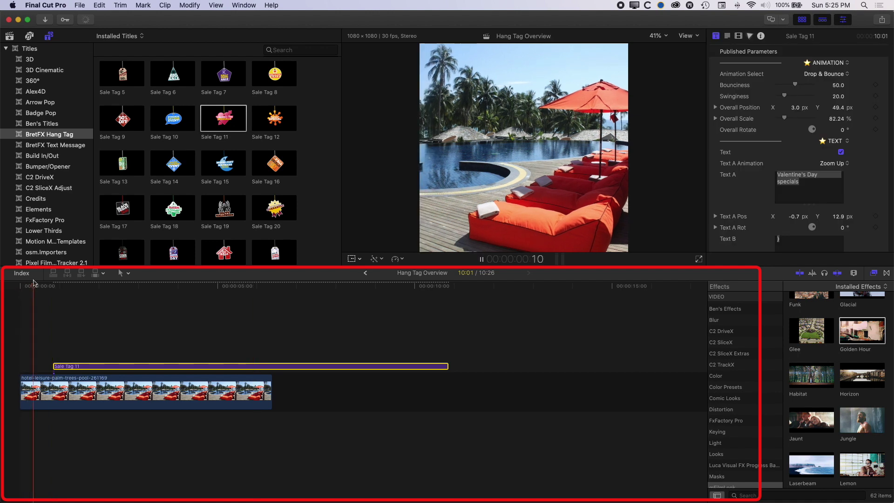
{"action": "left_click_drag", "start_coordinate": [272, 391], "coordinate": [445, 386]}
Play the timeline from near the start to review the Sale Tag 11 animation over the pool clip.
{"action": "left_click_drag", "start_coordinate": [190, 286], "coordinate": [86, 285]}
{"action": "left_click", "coordinate": [47, 286]}
{"action": "key", "text": "space"}
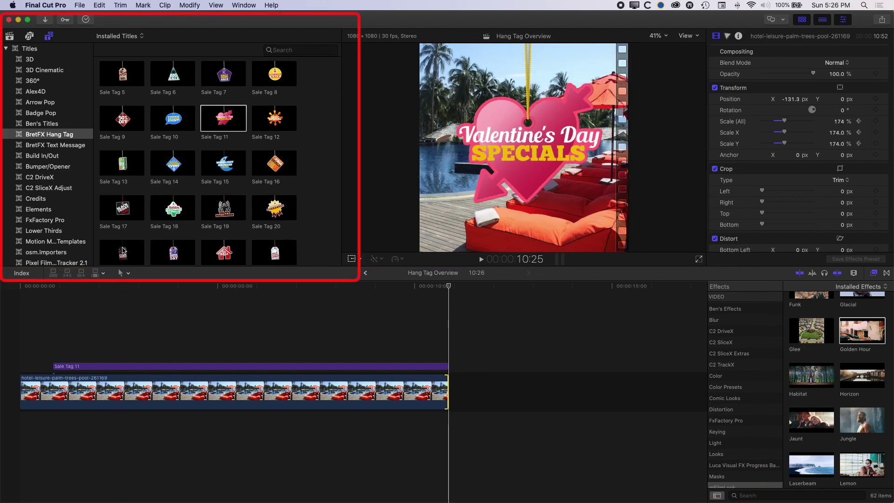
Browse the BretFX Hang Tag titles through Social Media to the Valentine's Day set.
{"action": "scroll", "coordinate": [179, 243], "scroll_direction": "down", "scroll_amount": 10}
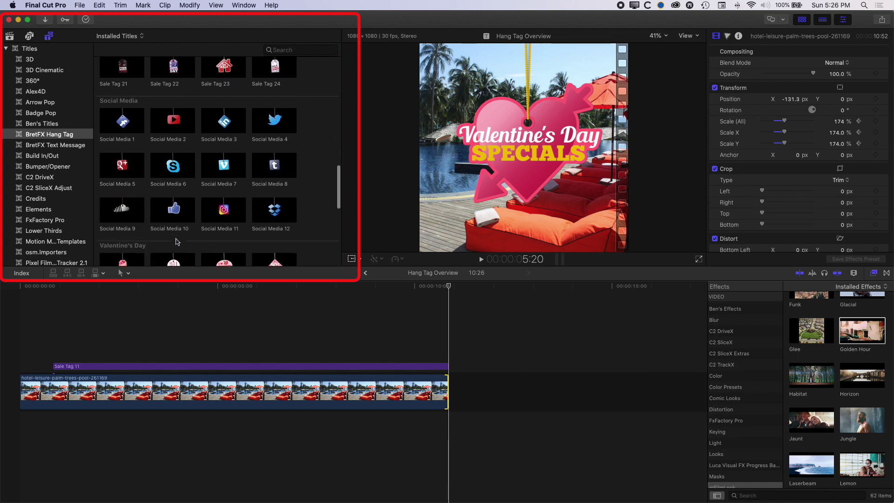
{"action": "scroll", "coordinate": [177, 242], "scroll_direction": "down", "scroll_amount": 5}
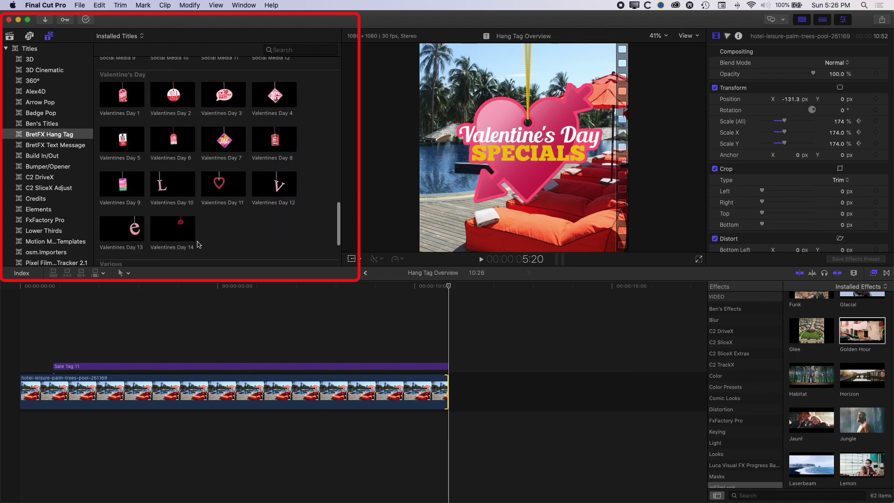
{"action": "left_click", "coordinate": [220, 236]}
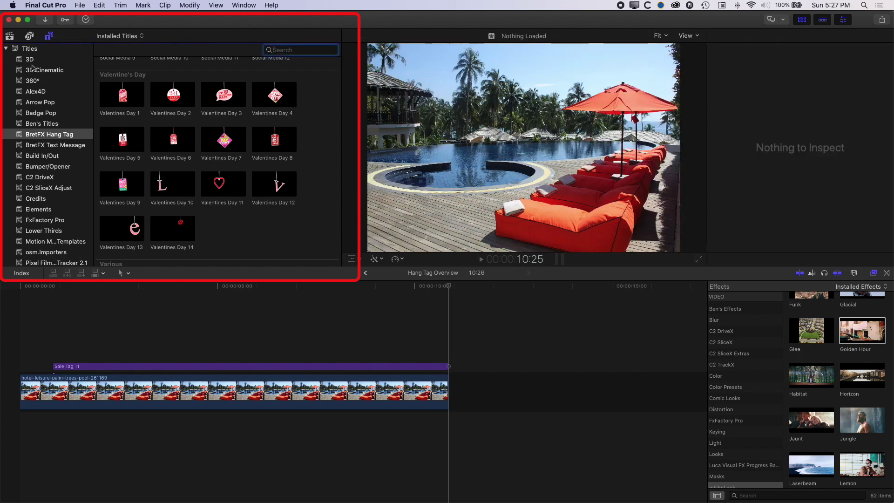
Append the pink-sprinkled doughnut image after the pool clip and set its duration to 10:00.
{"action": "left_click", "coordinate": [9, 36]}
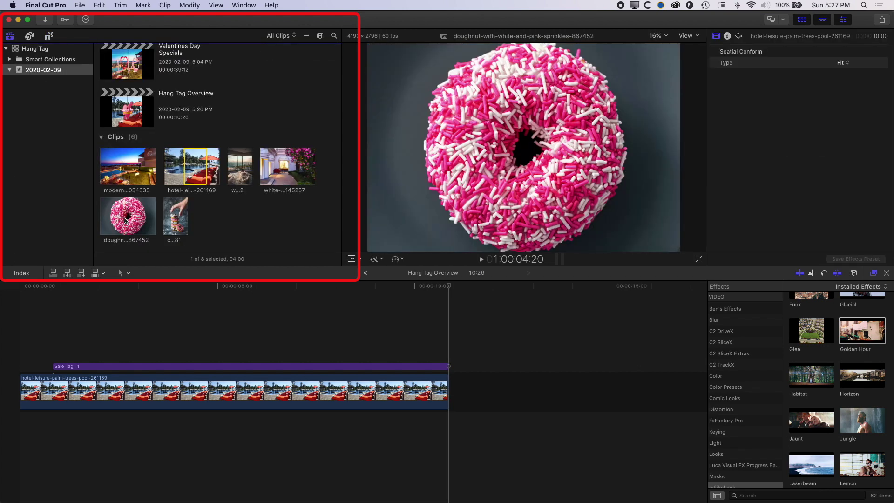
{"action": "left_click", "coordinate": [125, 219]}
{"action": "left_click_drag", "start_coordinate": [125, 219], "coordinate": [447, 395]}
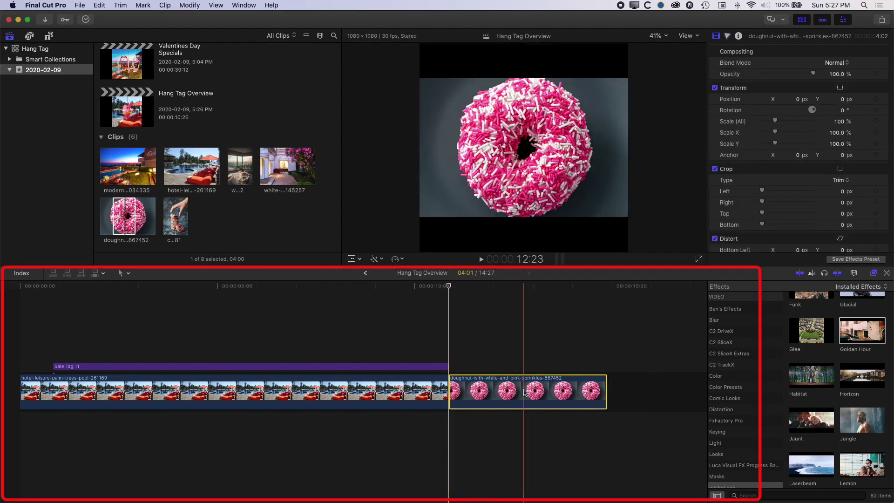
{"action": "key", "text": "ctrl+d"}
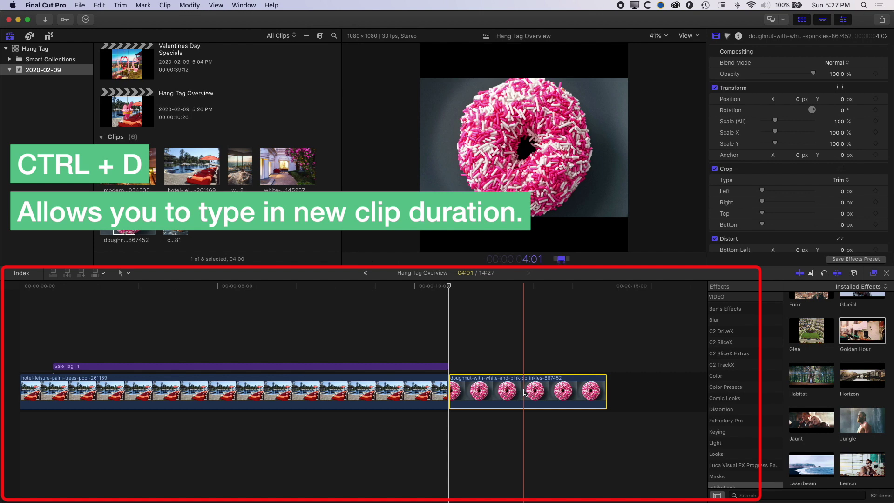
{"action": "type", "text": "1"}
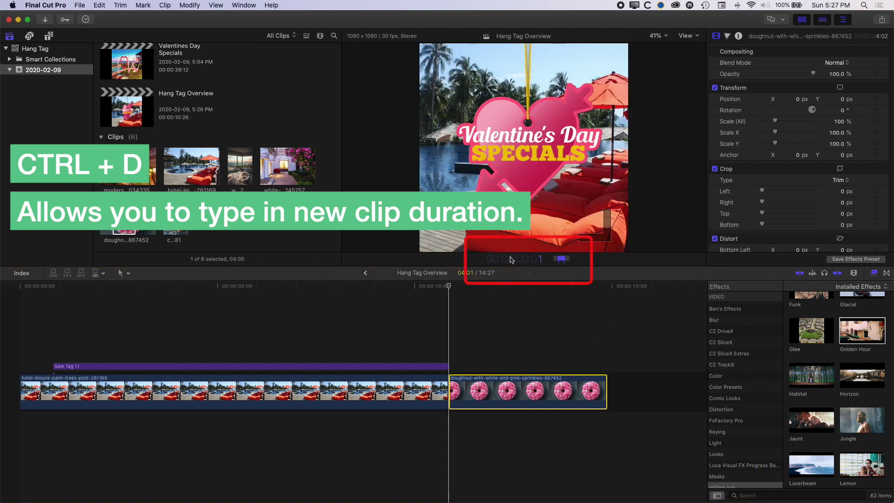
{"action": "type", "text": "0:00"}
{"action": "key", "text": "Return"}
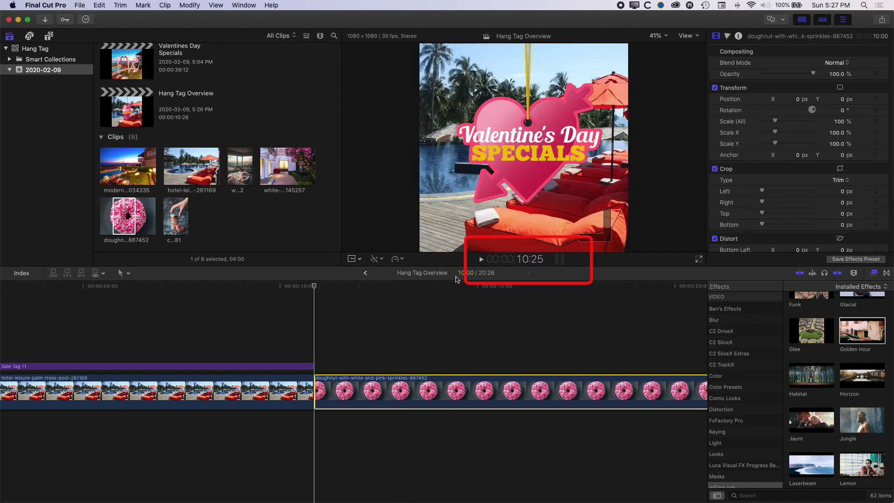
Scale the doughnut clip to 155% so it fills the square frame.
{"action": "left_click", "coordinate": [396, 286]}
{"action": "left_click", "coordinate": [404, 286]}
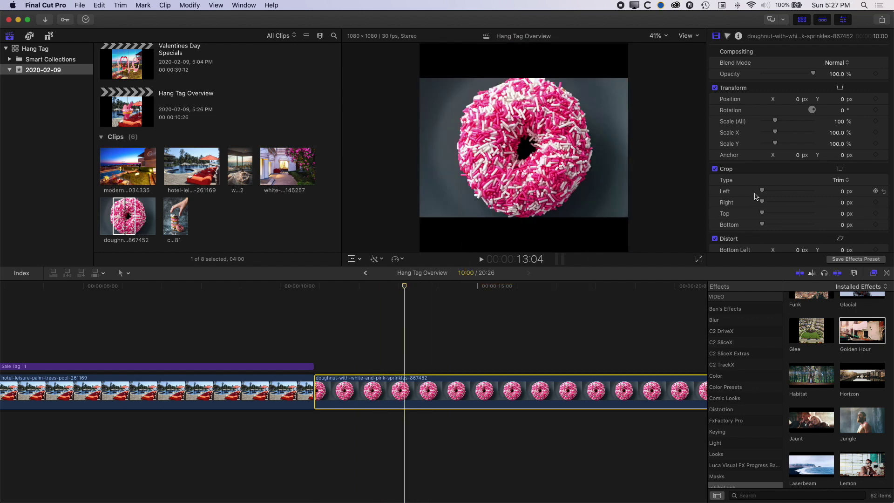
{"action": "left_click_drag", "start_coordinate": [776, 122], "coordinate": [785, 124]}
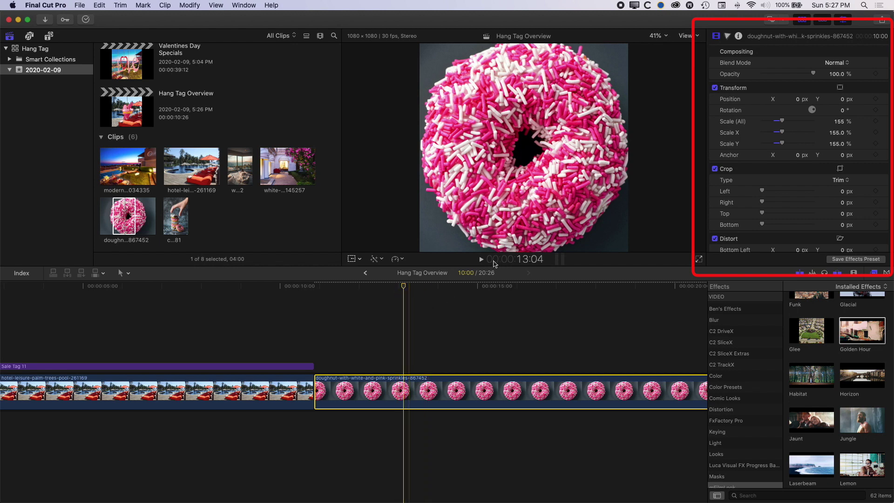
Lower the doughnut clip's master saturation to about -52% on the color board.
{"action": "left_click", "coordinate": [727, 36]}
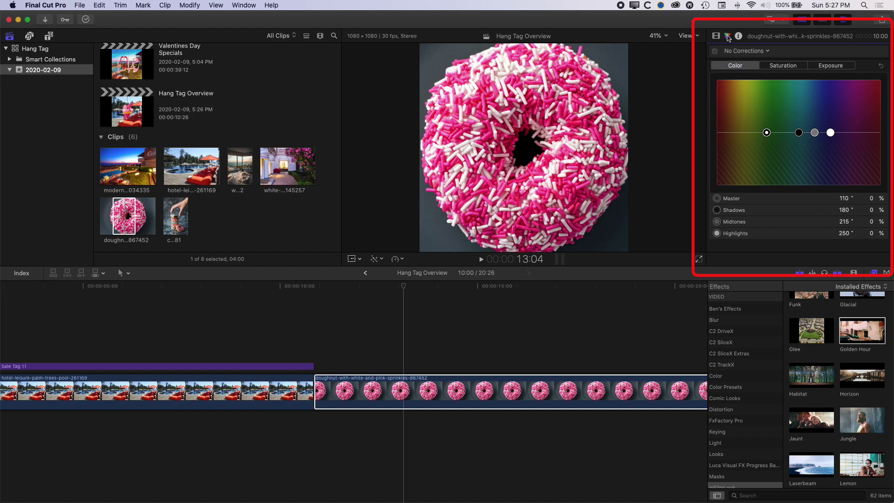
{"action": "left_click", "coordinate": [789, 67]}
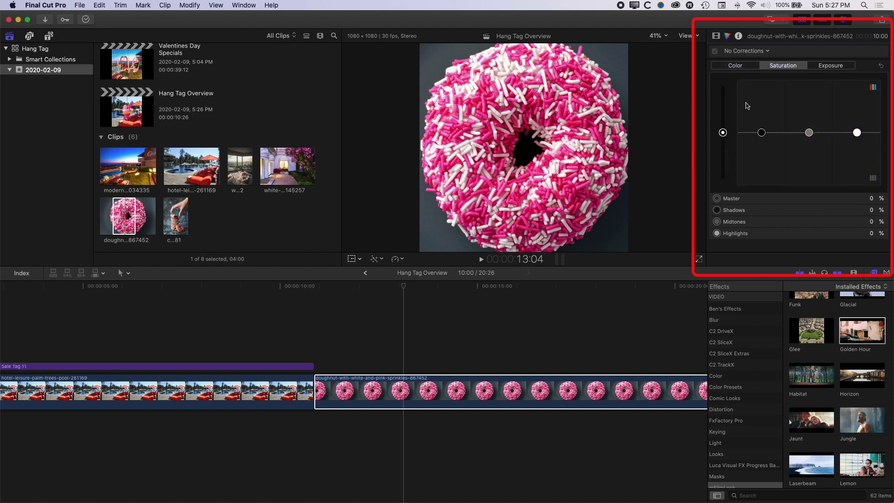
{"action": "left_click_drag", "start_coordinate": [723, 133], "coordinate": [722, 164]}
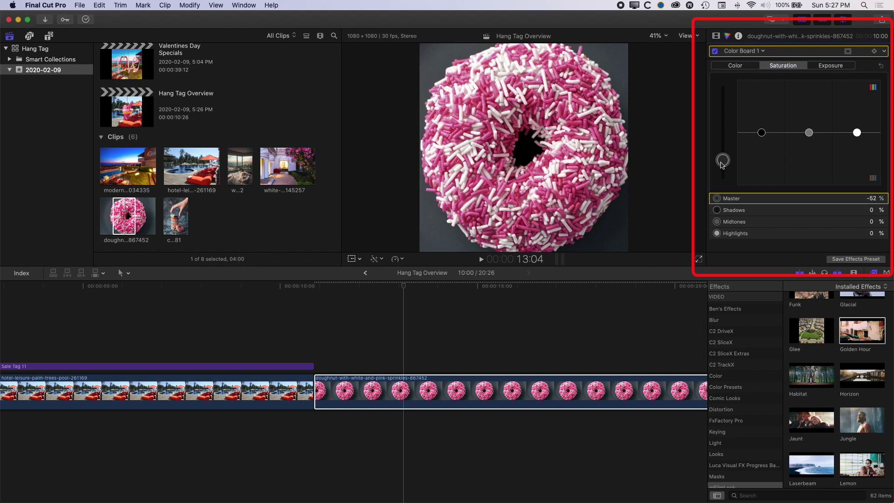
Adjust the doughnut clip's exposure to master 31%, shadows 32%, midtones 5% and highlights -29%.
{"action": "left_click", "coordinate": [833, 67]}
{"action": "left_click_drag", "start_coordinate": [725, 134], "coordinate": [761, 121]}
{"action": "left_click_drag", "start_coordinate": [856, 132], "coordinate": [858, 149]}
{"action": "left_click_drag", "start_coordinate": [810, 134], "coordinate": [762, 116]}
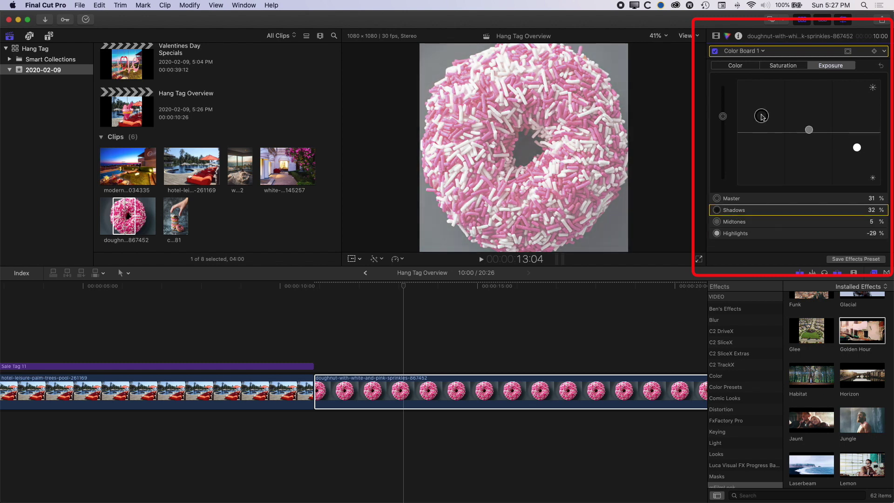
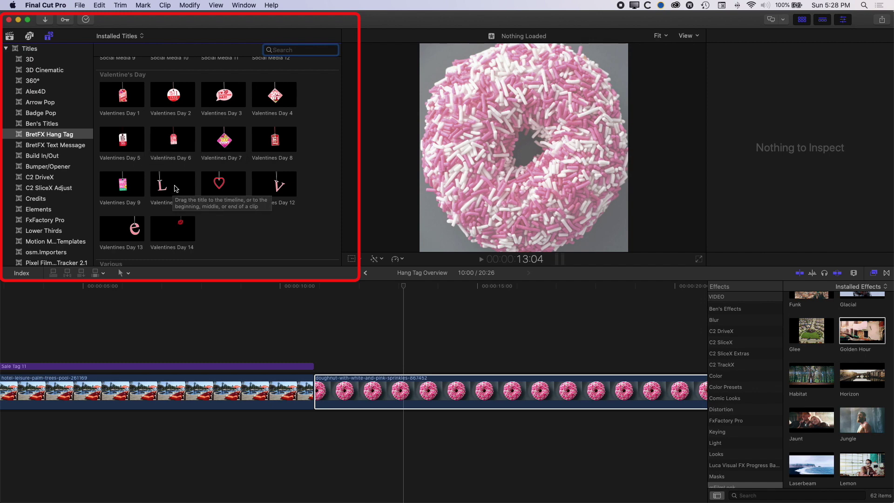
Add the Valentines Day 10 title above the doughnut clip, starting about 20 frames in, and play its animation.
{"action": "scroll", "coordinate": [176, 186], "scroll_direction": "up", "scroll_amount": 1}
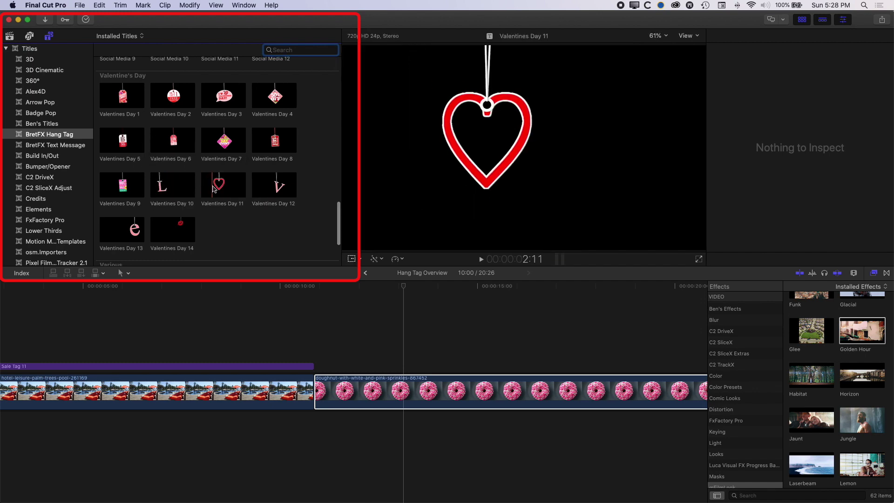
{"action": "left_click_drag", "start_coordinate": [167, 195], "coordinate": [348, 358]}
{"action": "left_click", "coordinate": [342, 286]}
{"action": "key", "text": "space"}
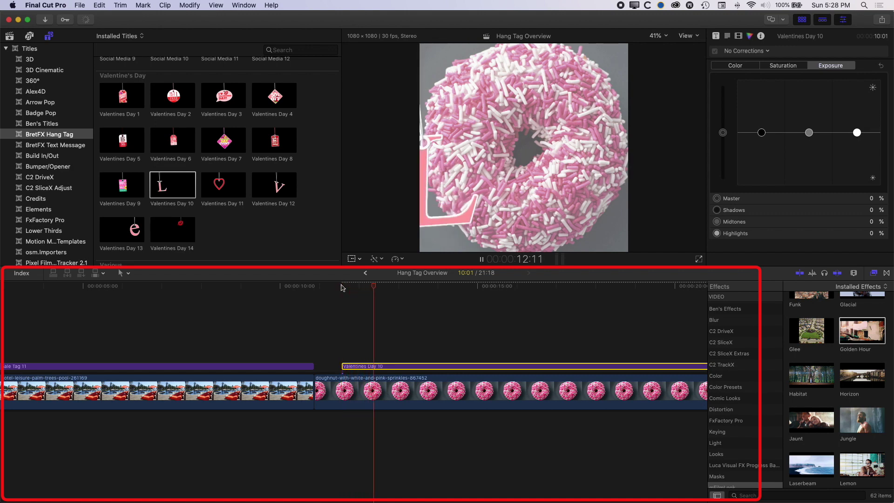
At 14:04, set the L title's Overall Position to X -21.2, Y 61.4 px and Overall Scale to 57.24%.
{"action": "left_click", "coordinate": [437, 285]}
{"action": "left_click_drag", "start_coordinate": [438, 288], "coordinate": [443, 286]}
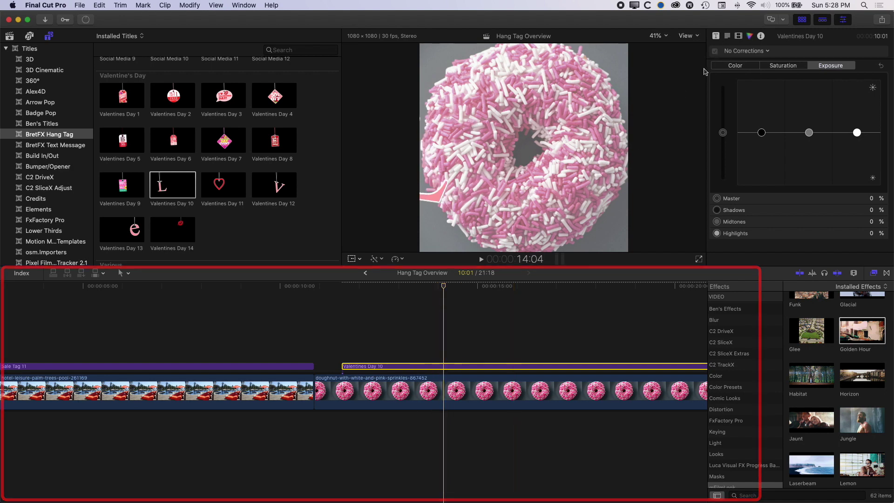
{"action": "left_click", "coordinate": [716, 36]}
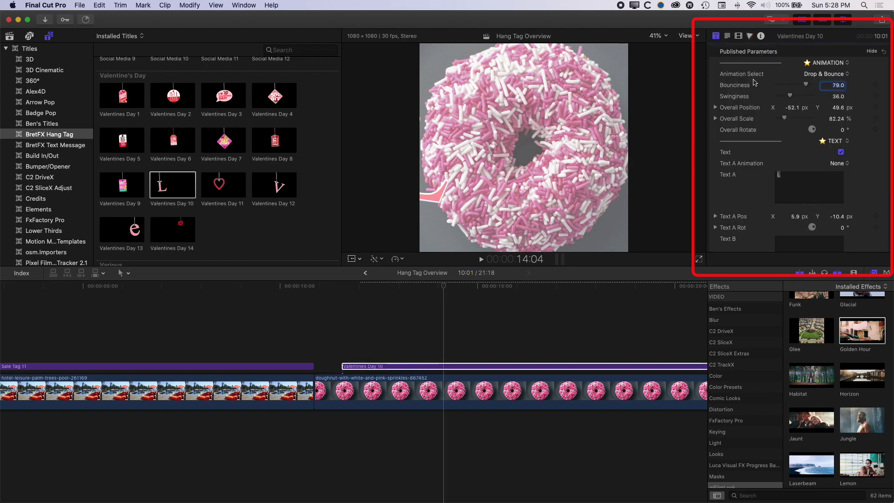
{"action": "left_click_drag", "start_coordinate": [791, 107], "coordinate": [836, 119]}
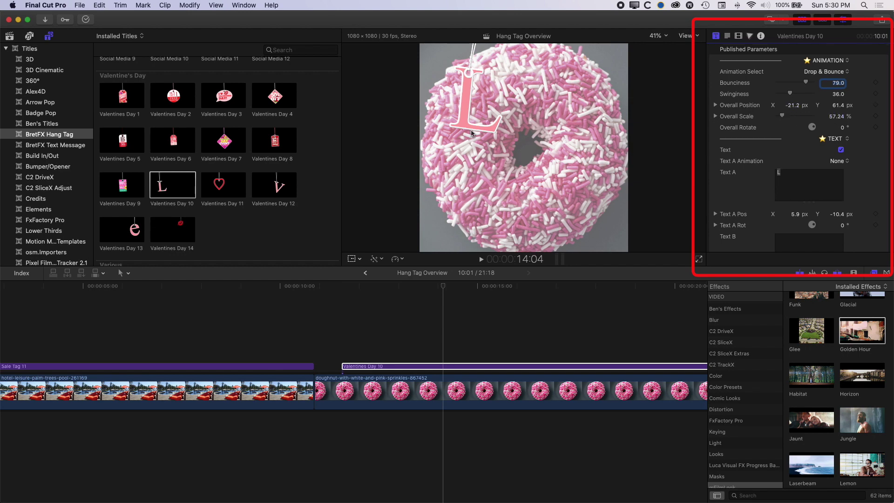
Recolour the L title's text face to hot pink F030D3 and save that colour as a swatch.
{"action": "left_click", "coordinate": [728, 37]}
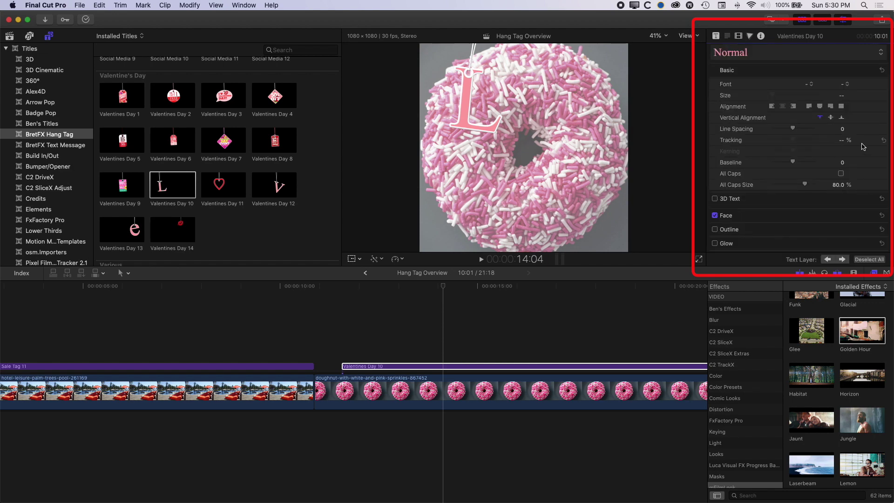
{"action": "scroll", "coordinate": [862, 153], "scroll_direction": "down", "scroll_amount": 1}
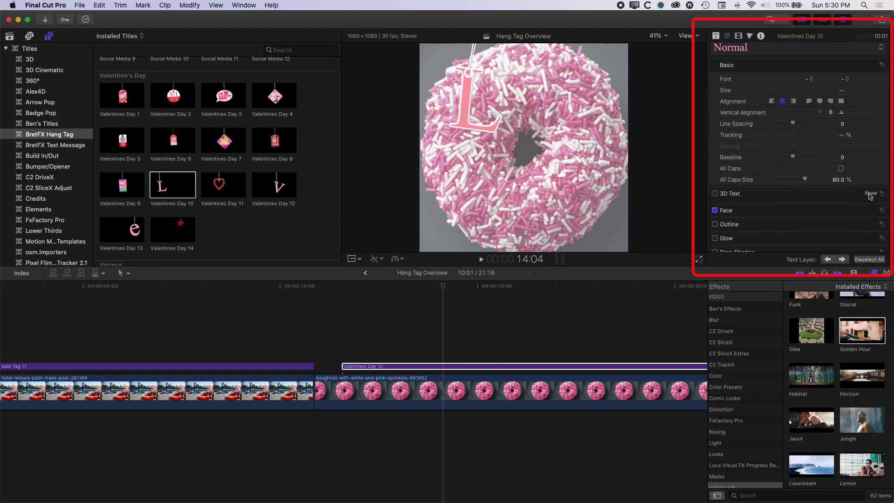
{"action": "left_click", "coordinate": [871, 210]}
{"action": "scroll", "coordinate": [865, 213], "scroll_direction": "down", "scroll_amount": 2}
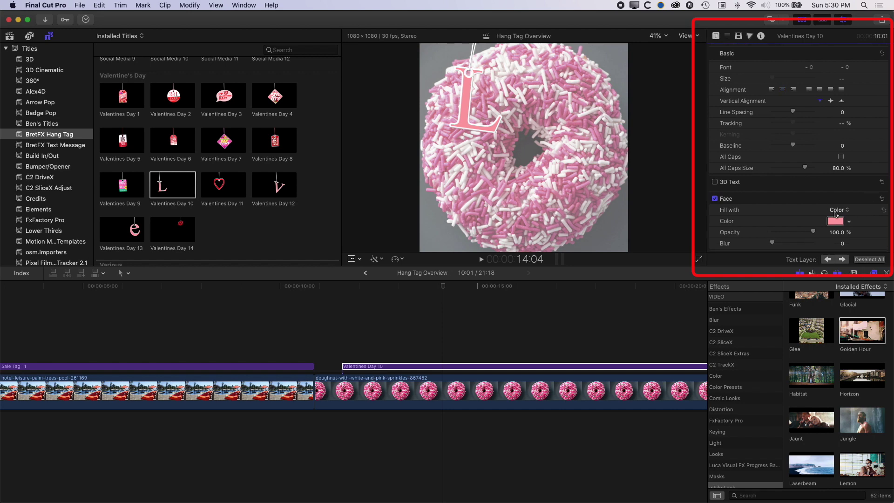
{"action": "left_click", "coordinate": [835, 221]}
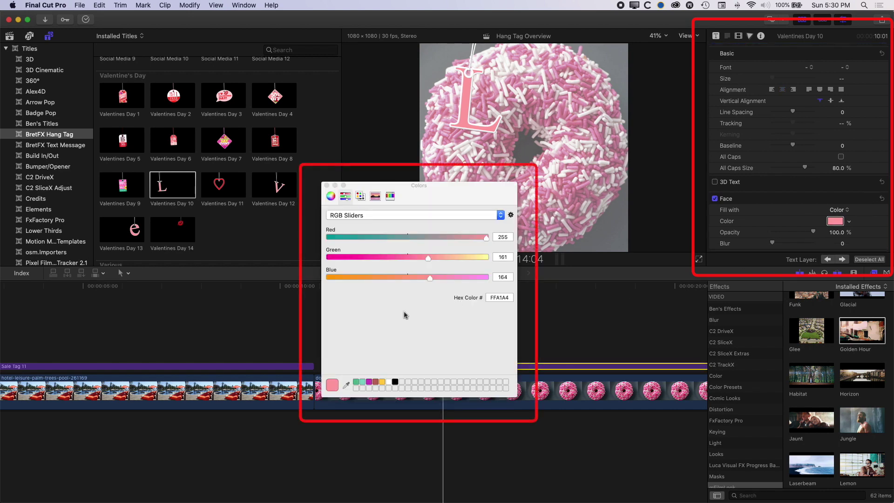
{"action": "left_click", "coordinate": [369, 382]}
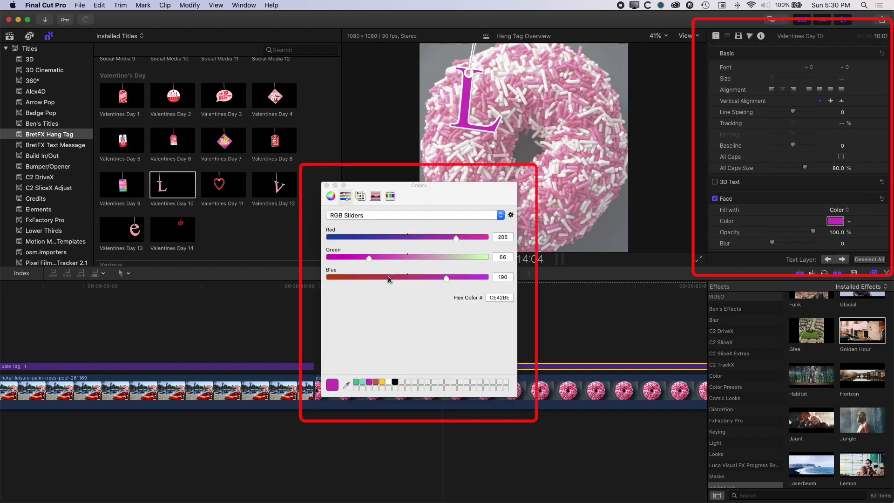
{"action": "left_click_drag", "start_coordinate": [369, 259], "coordinate": [357, 257]}
{"action": "left_click_drag", "start_coordinate": [446, 277], "coordinate": [459, 279]}
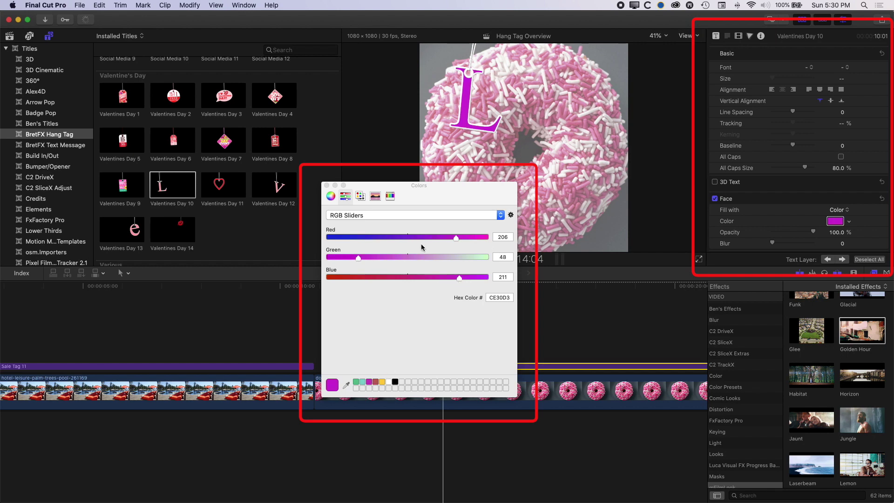
{"action": "left_click_drag", "start_coordinate": [459, 238], "coordinate": [477, 237]}
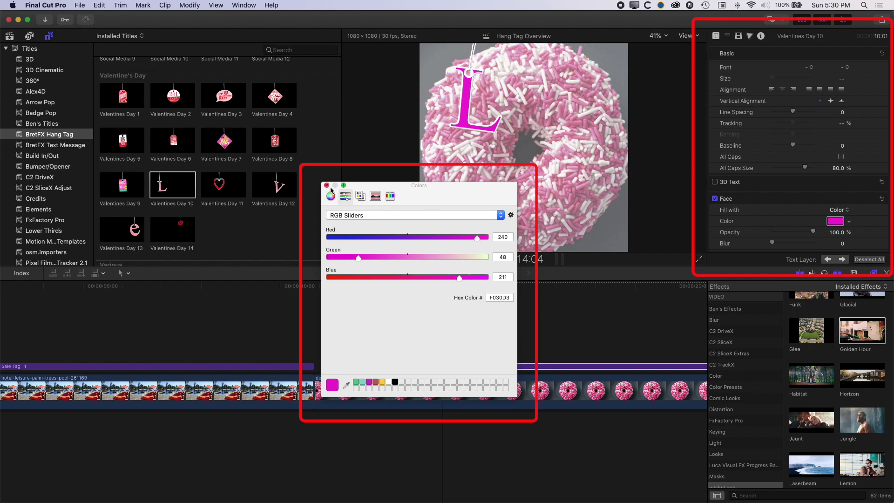
{"action": "left_click_drag", "start_coordinate": [334, 387], "coordinate": [403, 382]}
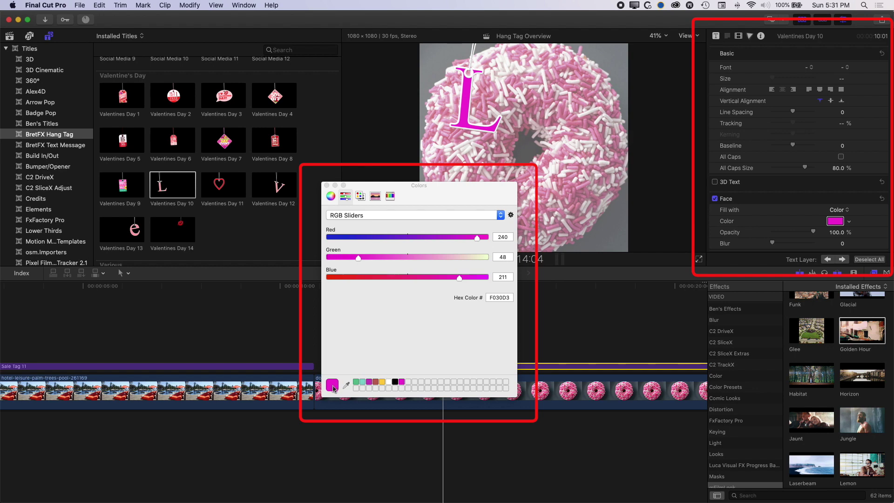
{"action": "left_click", "coordinate": [326, 186]}
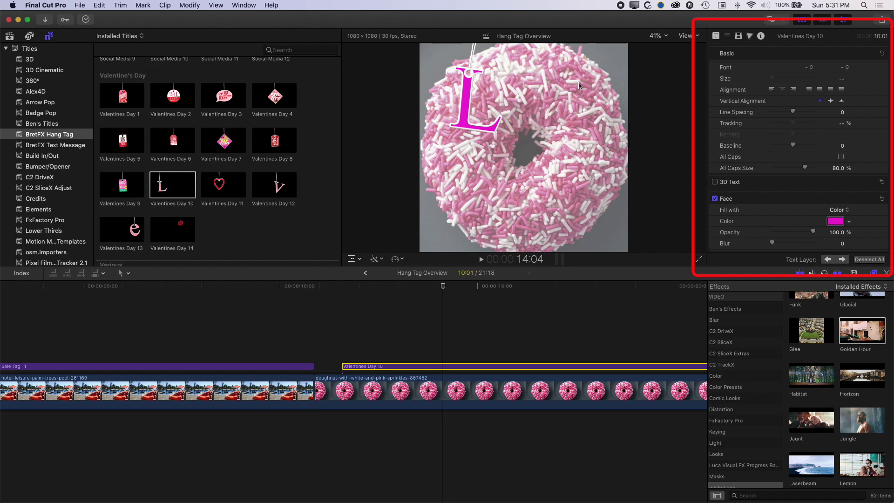
Reduce the L title's Overall Scale to 41.24% and set its Overall Position X to about -32 px.
{"action": "left_click", "coordinate": [717, 37]}
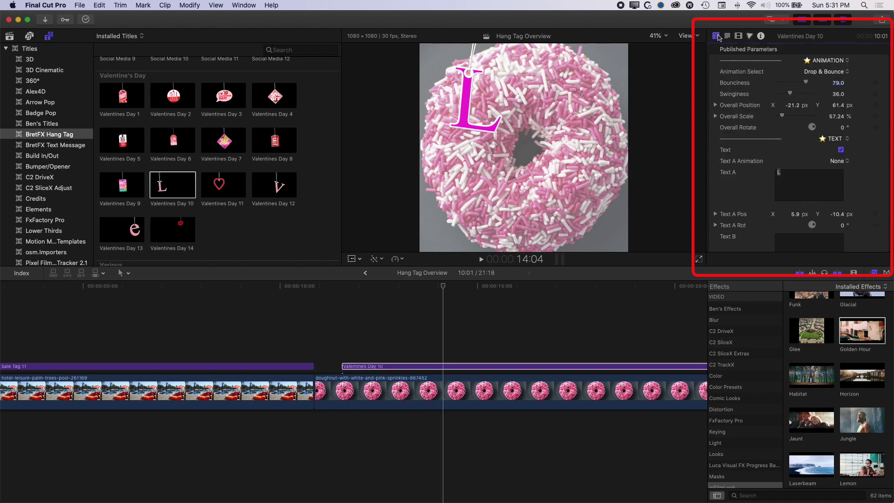
{"action": "left_click_drag", "start_coordinate": [825, 120], "coordinate": [810, 120]}
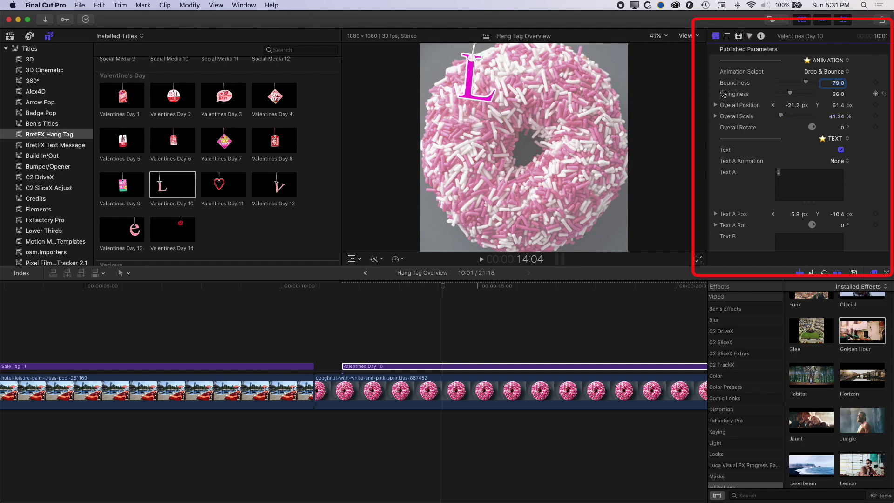
{"action": "left_click_drag", "start_coordinate": [794, 106], "coordinate": [789, 106]}
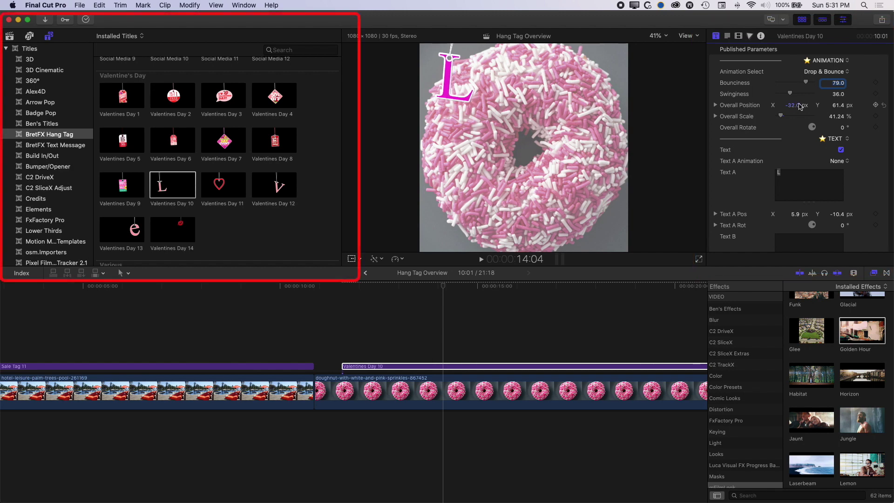
Add the Valentines Day 11 heart title about one second after the L title starts, shrinking and placing it beside the L.
{"action": "left_click_drag", "start_coordinate": [234, 196], "coordinate": [385, 355]}
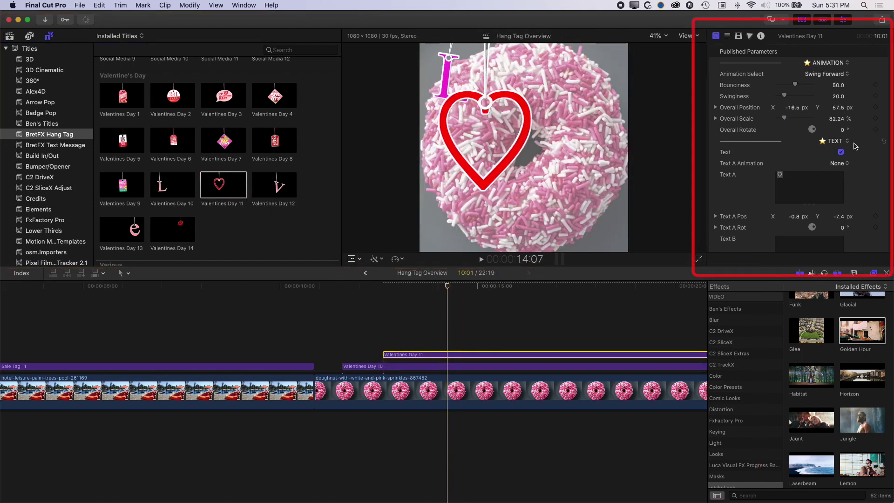
{"action": "mouse_move", "coordinate": [837, 118]}
{"action": "left_mouse_down"}
{"action": "mouse_move", "coordinate": [807, 118]}
{"action": "mouse_move", "coordinate": [840, 120]}
{"action": "left_mouse_up"}
Add the Valentines Day 12 V title about one second after the heart starts, at 37.24% scale, positioned about X 9.6, Y 54.2 px.
{"action": "mouse_move", "coordinate": [274, 187]}
{"action": "left_mouse_down"}
{"action": "mouse_move", "coordinate": [396, 220]}
{"action": "mouse_move", "coordinate": [430, 343]}
{"action": "left_mouse_up"}
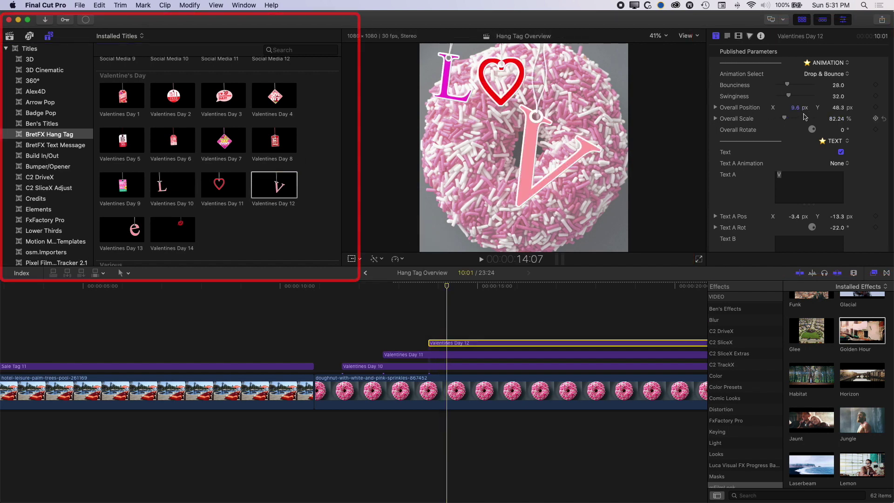
{"action": "mouse_move", "coordinate": [840, 120]}
{"action": "left_mouse_down"}
{"action": "mouse_move", "coordinate": [821, 121]}
{"action": "mouse_move", "coordinate": [846, 107]}
{"action": "left_mouse_up"}
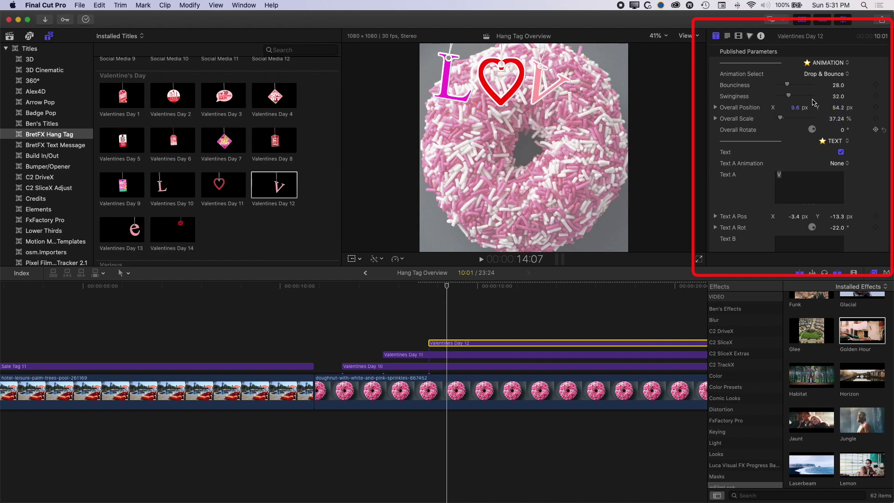
Recolour the V title's text face with the saved hot pink F030D3 swatch.
{"action": "left_click", "coordinate": [728, 37]}
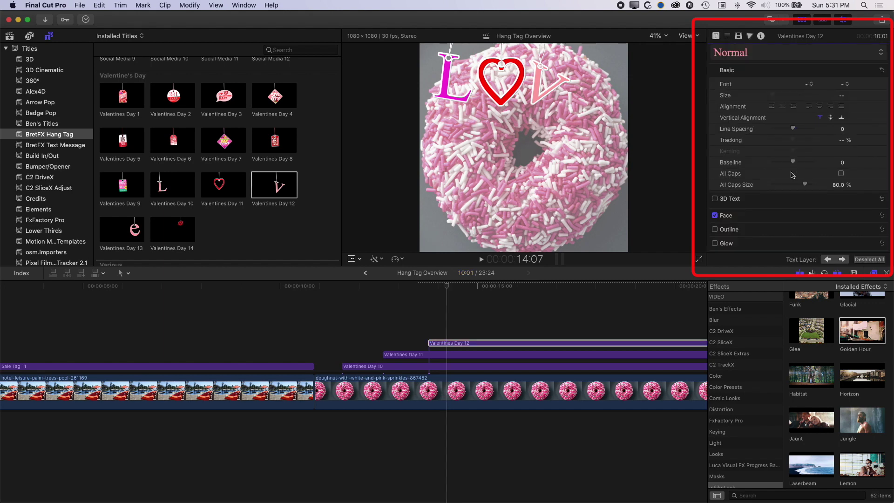
{"action": "left_click", "coordinate": [870, 215]}
{"action": "left_click", "coordinate": [835, 233]}
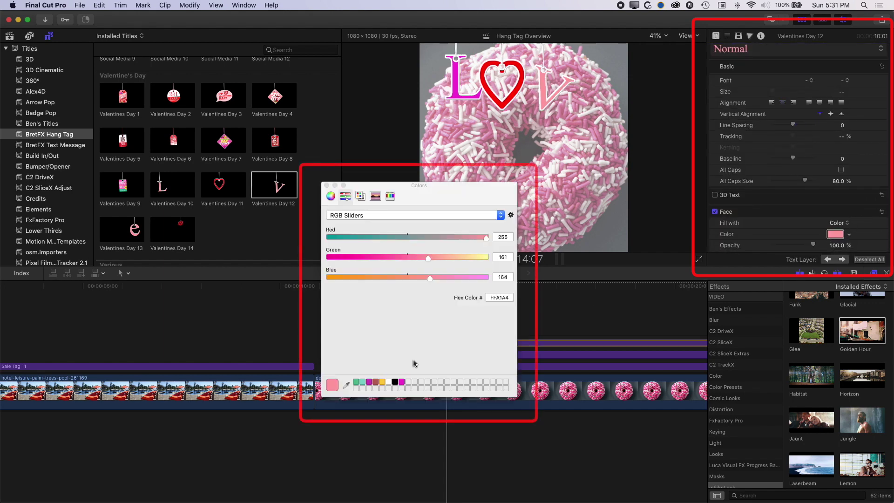
{"action": "left_click", "coordinate": [402, 382]}
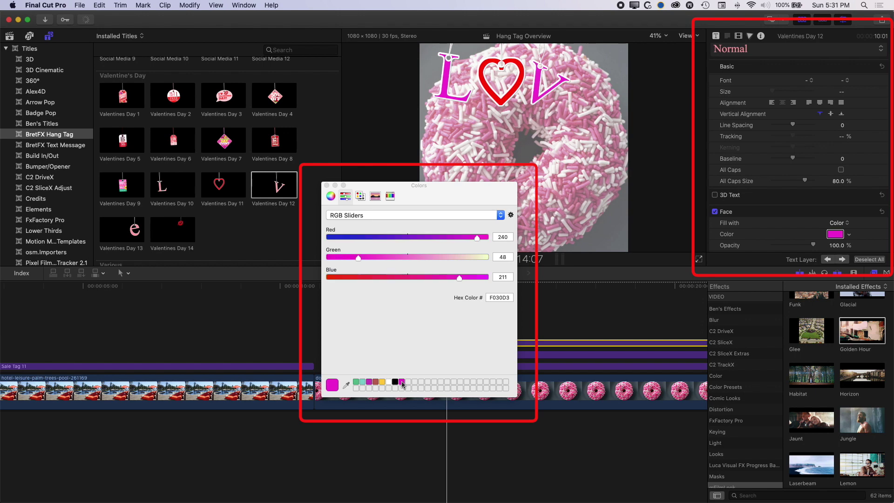
{"action": "left_click", "coordinate": [326, 185]}
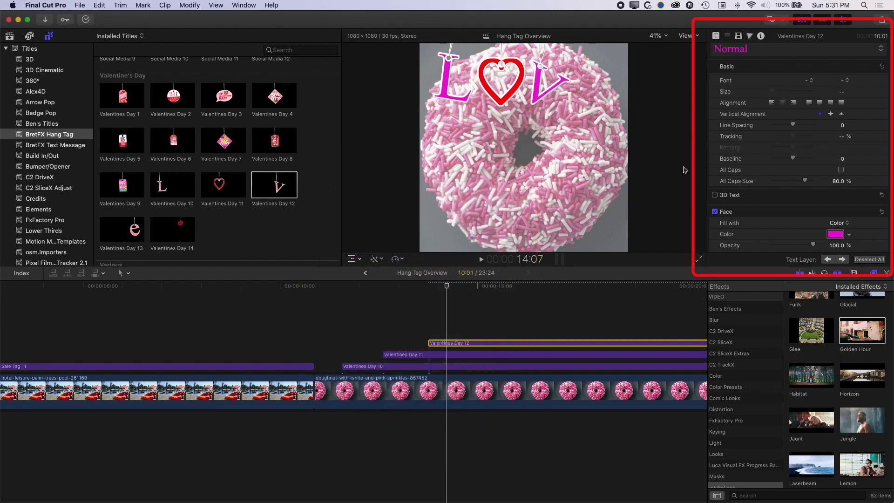
Add the Valentines Day 13 e title about one second after the V starts, at 38.24% scale and Overall Position X 36.5 px.
{"action": "left_click_drag", "start_coordinate": [144, 225], "coordinate": [478, 331]}
{"action": "left_click_drag", "start_coordinate": [447, 288], "coordinate": [574, 287]}
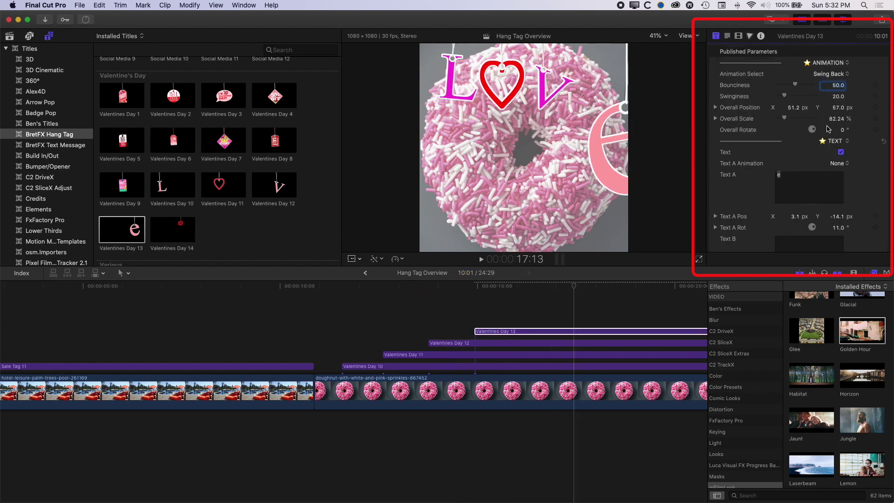
{"action": "left_click_drag", "start_coordinate": [835, 120], "coordinate": [837, 163]}
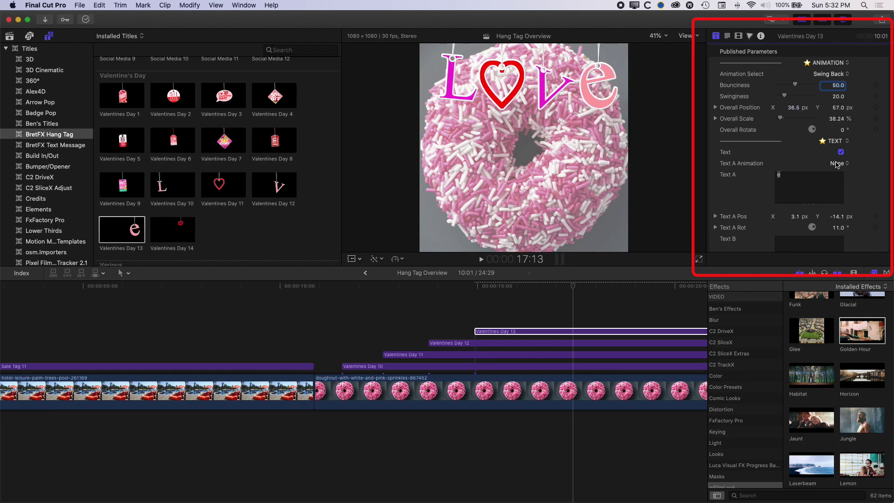
Recolour the e title's text face with the saved hot pink F030D3 swatch.
{"action": "left_click", "coordinate": [727, 37]}
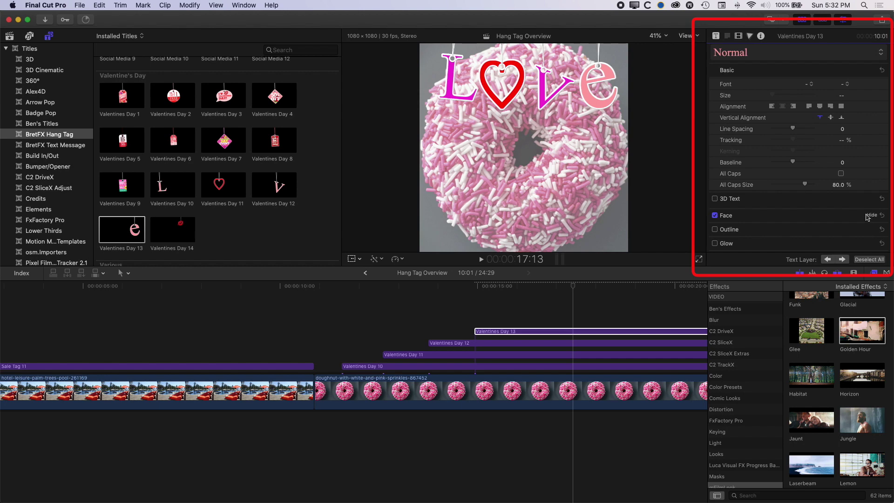
{"action": "left_click", "coordinate": [869, 215]}
{"action": "left_click", "coordinate": [835, 238]}
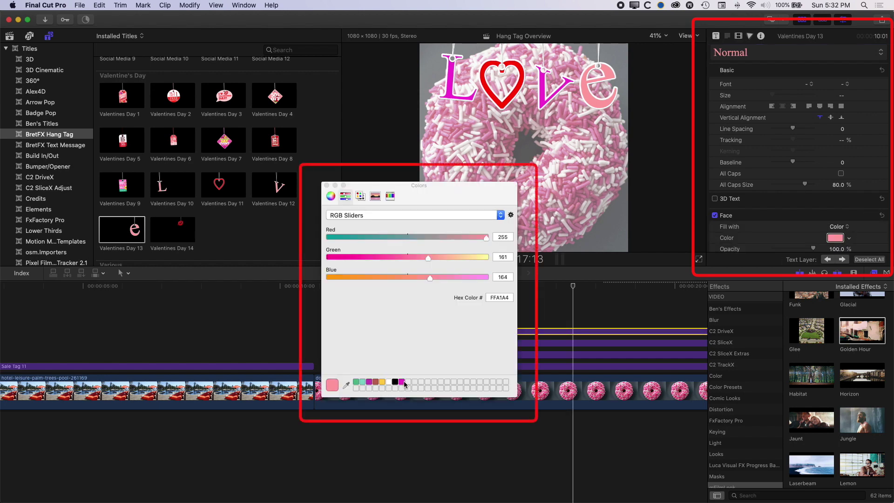
{"action": "left_click", "coordinate": [402, 381]}
{"action": "left_click", "coordinate": [330, 187]}
Play the LOVE title sequence from the start of the doughnut clip to check the letters' timing and tilt.
{"action": "left_click_drag", "start_coordinate": [379, 285], "coordinate": [319, 289]}
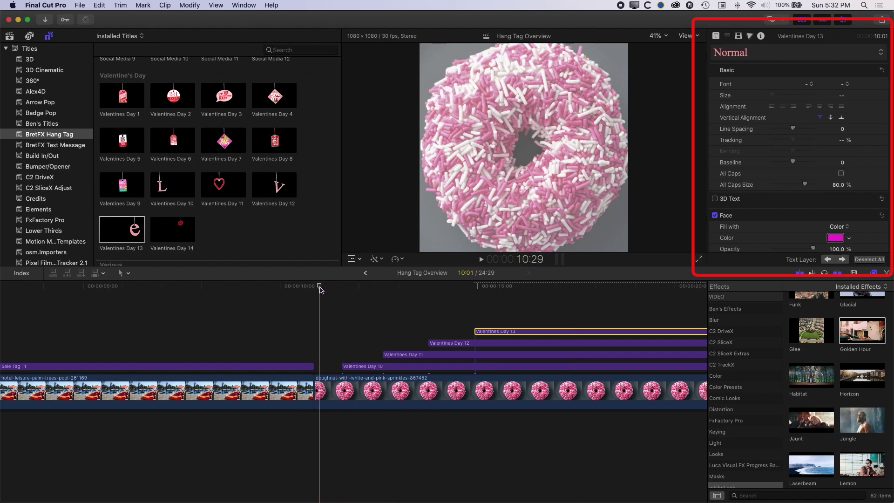
{"action": "key", "text": "space"}
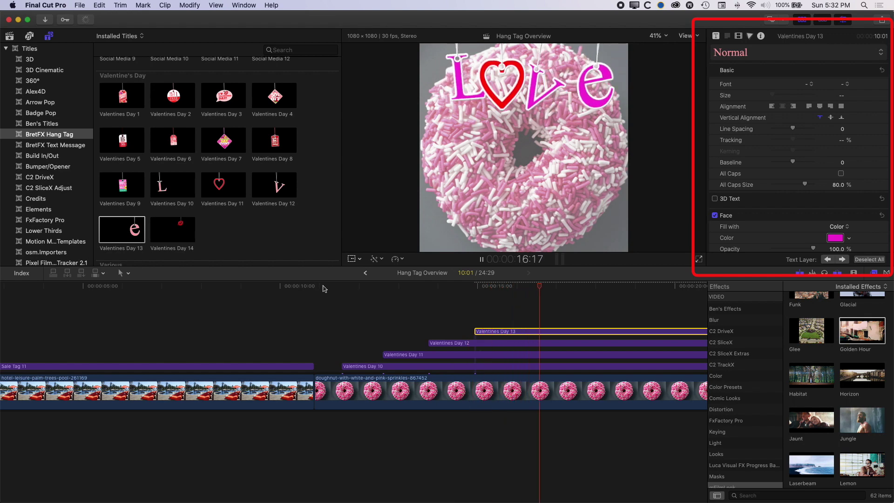
{"action": "key", "text": "space"}
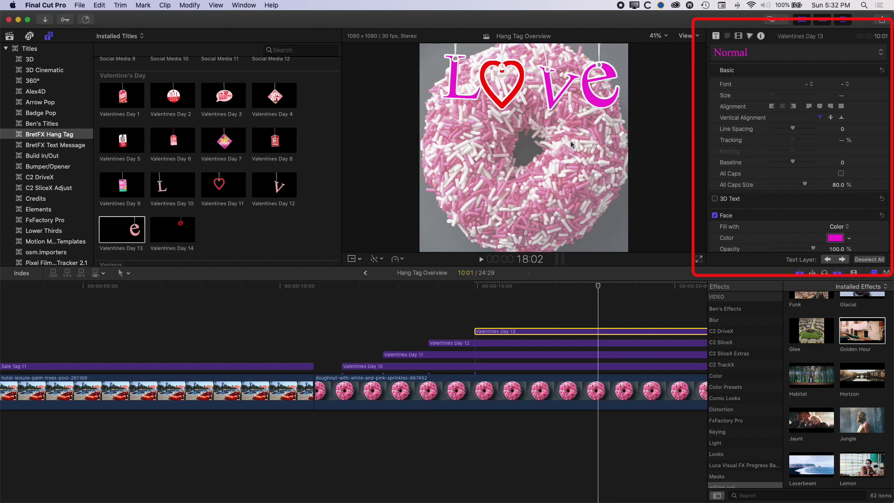
Tilt the V title's Text A to 14.9° and reposition it on its hanger at X -4.9, Y -12.4 px.
{"action": "left_click", "coordinate": [525, 343]}
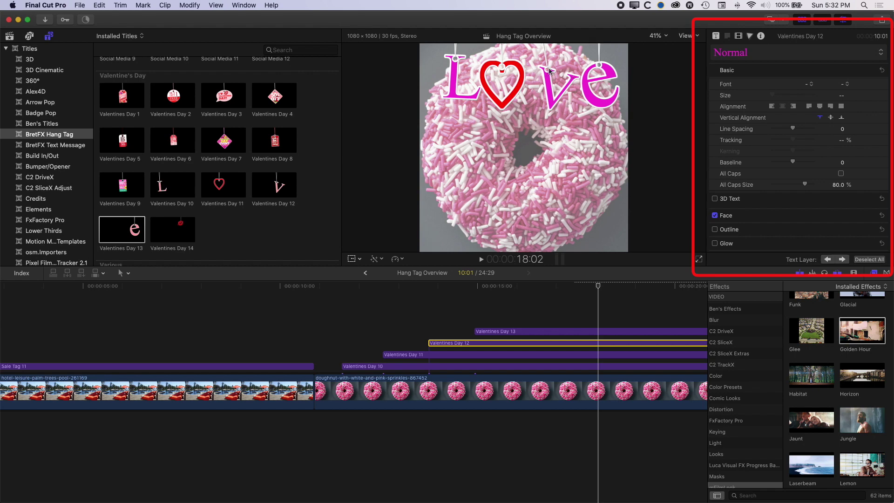
{"action": "left_click", "coordinate": [716, 36]}
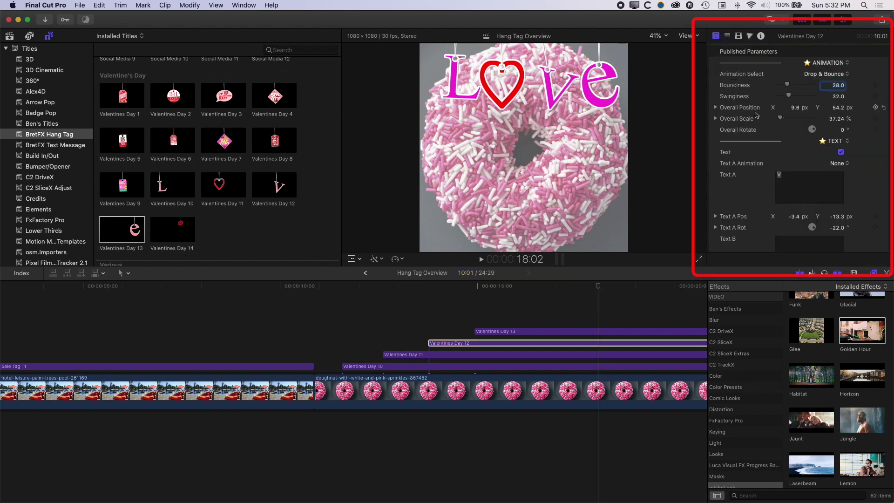
{"action": "scroll", "coordinate": [763, 135], "scroll_direction": "down", "scroll_amount": 3}
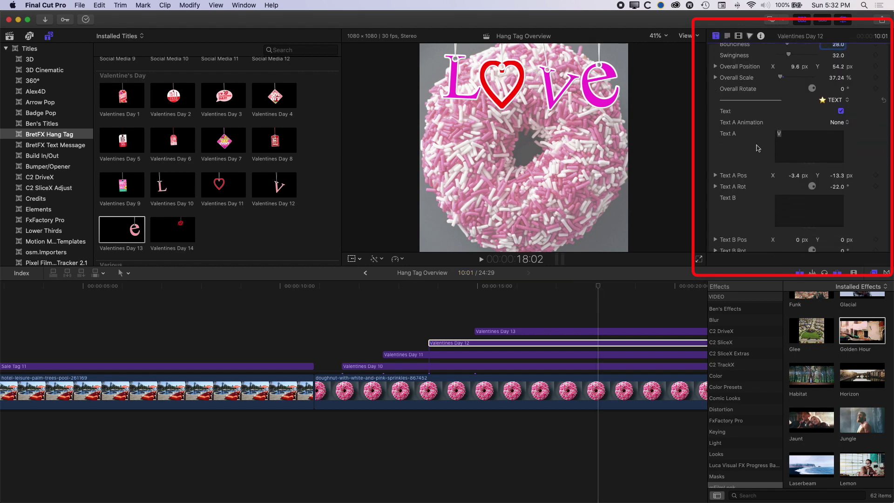
{"action": "left_click_drag", "start_coordinate": [797, 154], "coordinate": [799, 155]}
{"action": "left_click", "coordinate": [835, 153]}
{"action": "type", "text": "-4.4"}
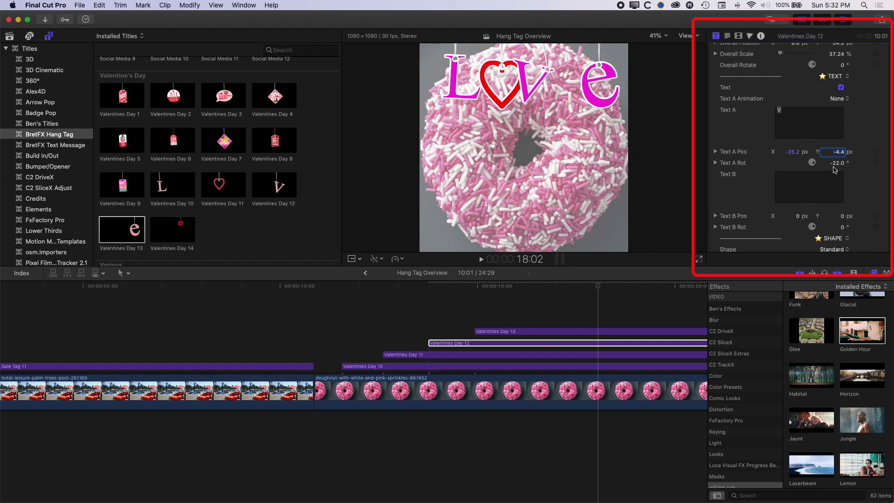
{"action": "left_click_drag", "start_coordinate": [839, 166], "coordinate": [856, 167]}
{"action": "left_click_drag", "start_coordinate": [509, 85], "coordinate": [542, 82]}
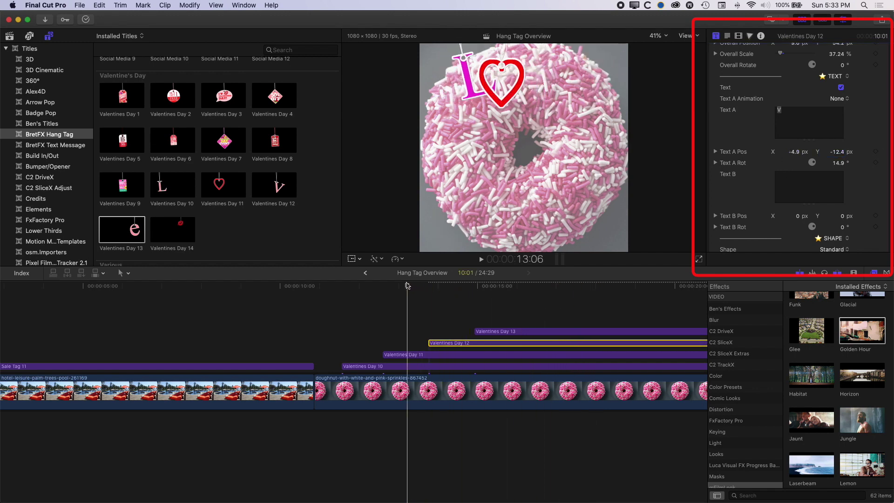
Preview the adjusted V title and set its Overall Position X to 18.8 px.
{"action": "key", "text": "space"}
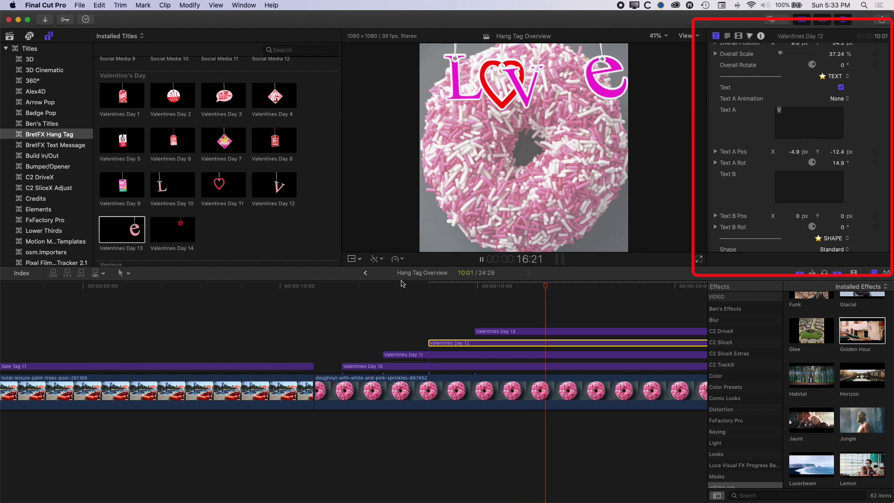
{"action": "key", "text": "space"}
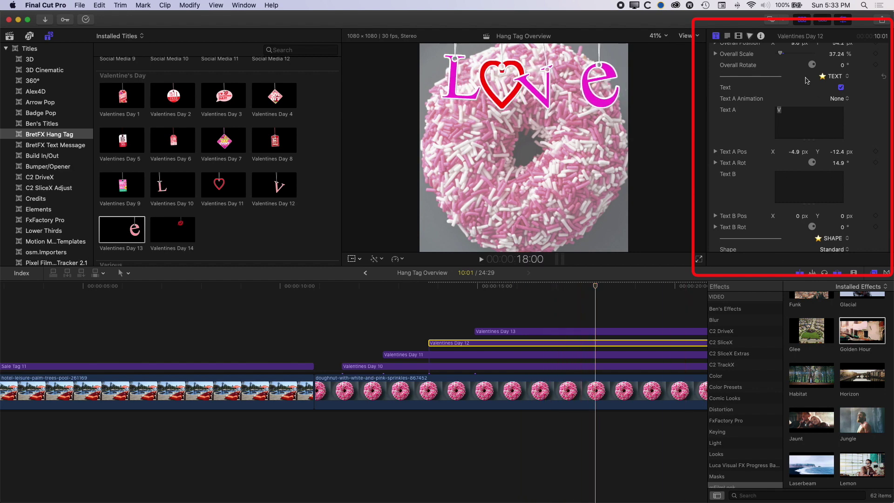
{"action": "scroll", "coordinate": [807, 70], "scroll_direction": "up", "scroll_amount": 3}
{"action": "scroll", "coordinate": [806, 71], "scroll_direction": "up", "scroll_amount": 1}
{"action": "left_click_drag", "start_coordinate": [793, 107], "coordinate": [793, 108]}
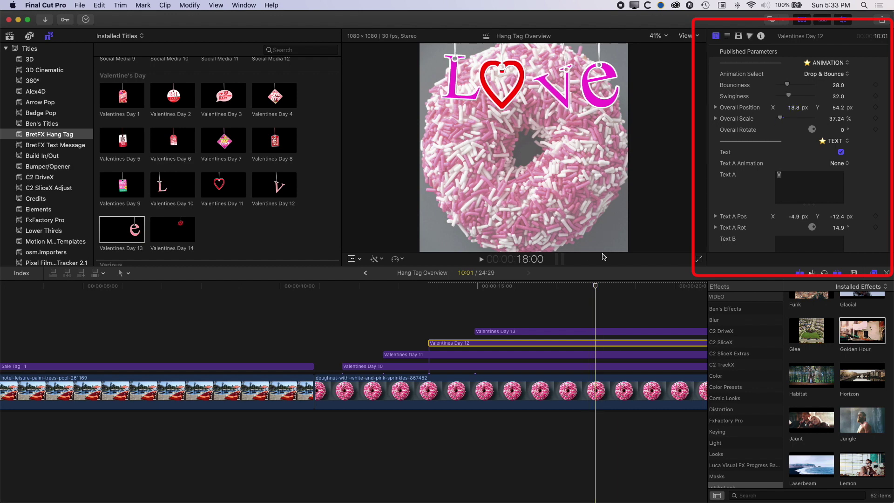
Rotate the e title's Text A to -18° and move it to X -5.8, Y -13.5 px.
{"action": "left_click", "coordinate": [604, 71]}
{"action": "scroll", "coordinate": [764, 216], "scroll_direction": "down", "scroll_amount": 4}
{"action": "scroll", "coordinate": [763, 217], "scroll_direction": "down", "scroll_amount": 2}
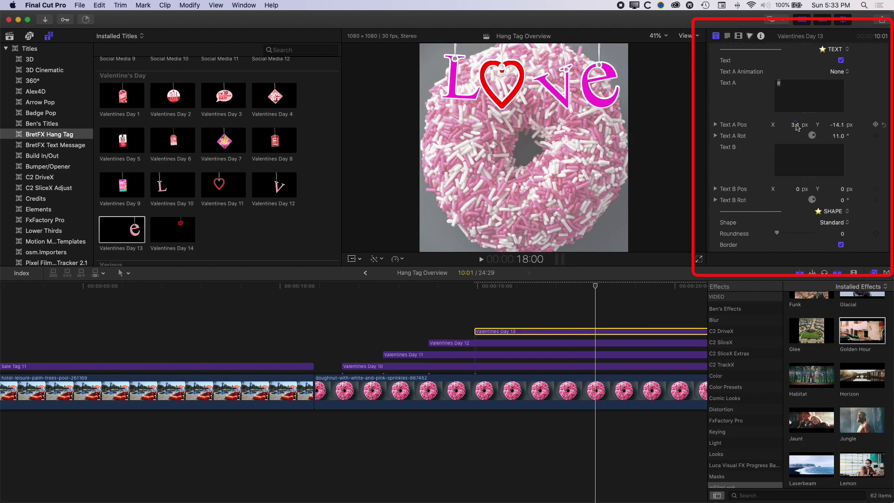
{"action": "left_click_drag", "start_coordinate": [797, 128], "coordinate": [787, 128]}
{"action": "scroll", "coordinate": [885, 179], "scroll_direction": "up", "scroll_amount": 3}
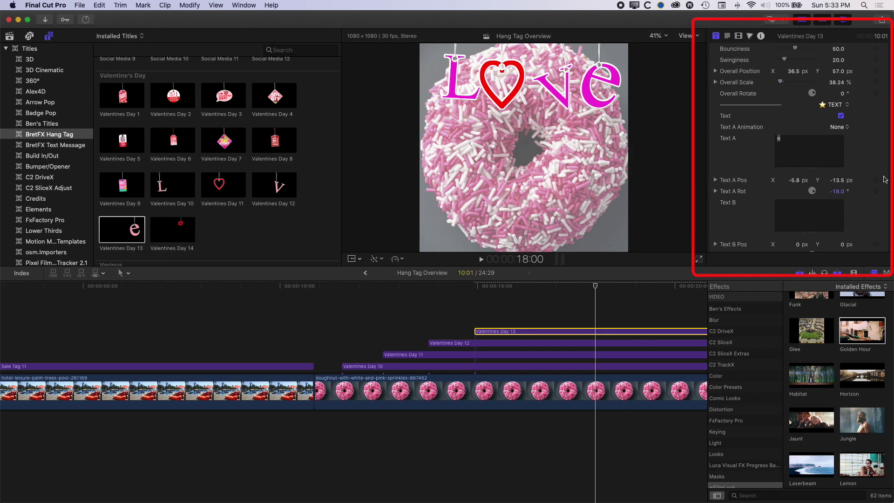
{"action": "scroll", "coordinate": [851, 174], "scroll_direction": "down", "scroll_amount": 3}
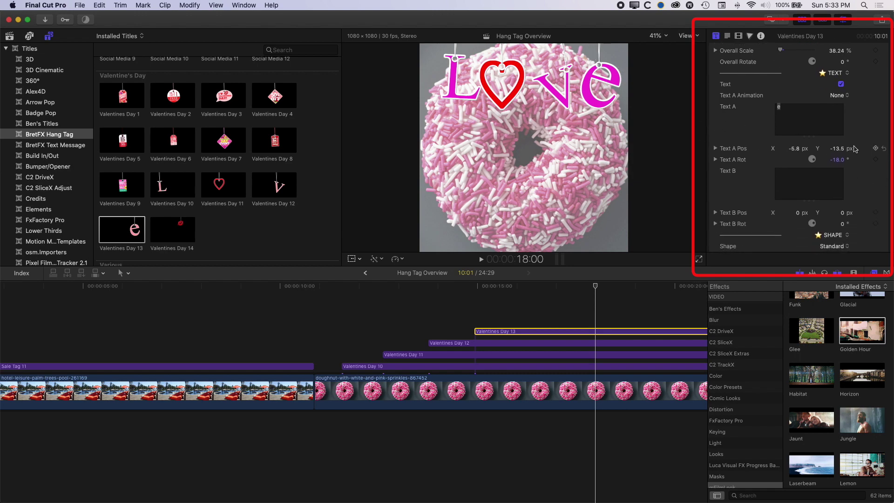
Replay the doughnut scene from its first frame to check the re-tilted V and e letters.
{"action": "left_click_drag", "start_coordinate": [595, 290], "coordinate": [318, 295]}
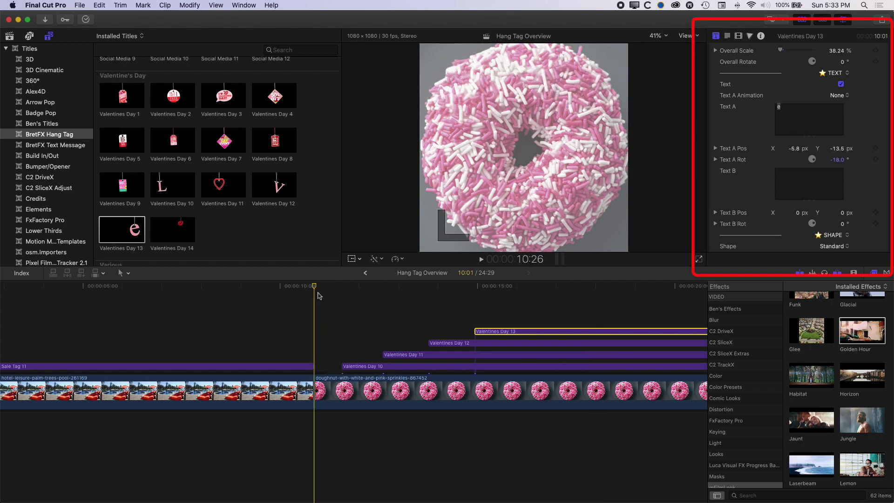
{"action": "key", "text": "space"}
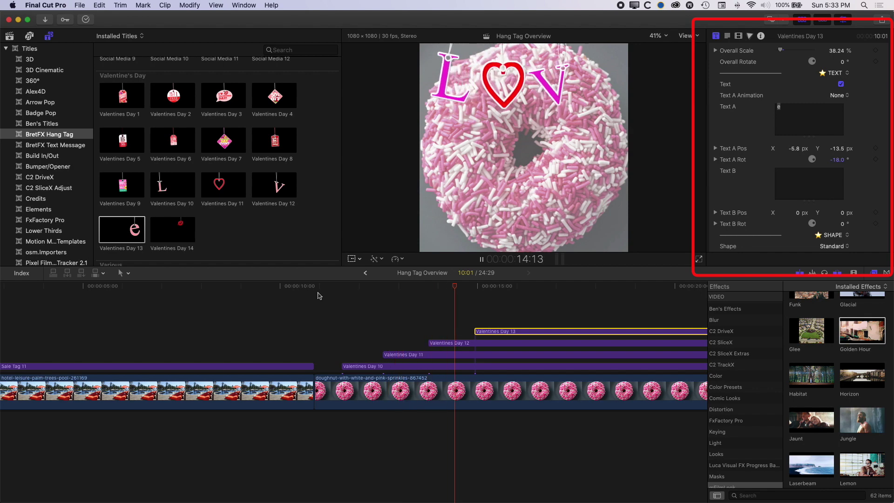
{"action": "left_click", "coordinate": [676, 296]}
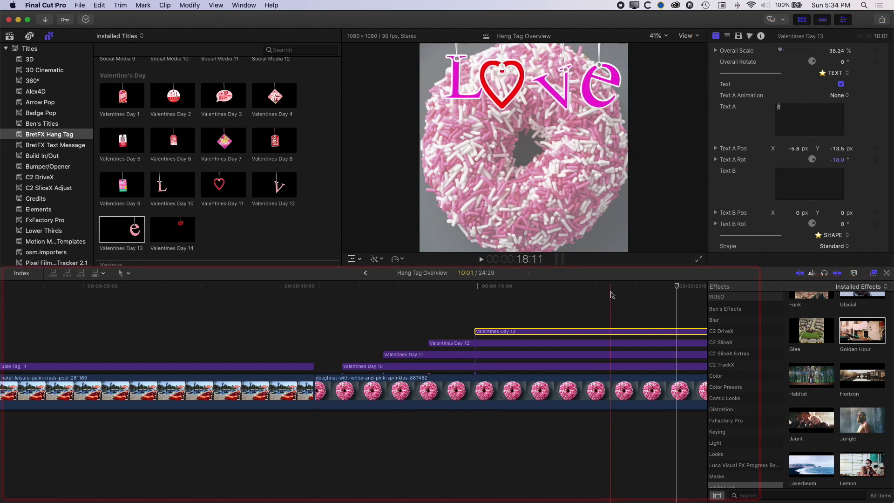
Trim the ends of all four LOVE titles to the end of the doughnut clip at 20:26.
{"action": "key", "text": "shift+z"}
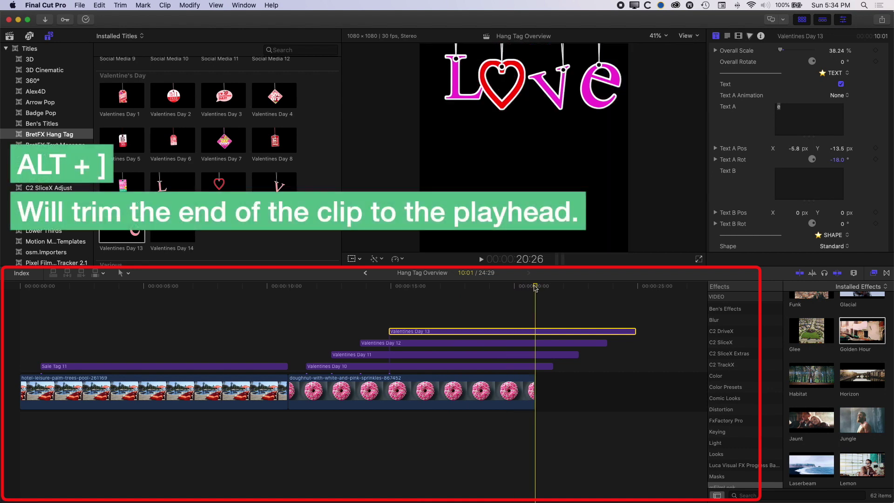
{"action": "key", "text": "alt+bracketright"}
{"action": "key", "text": "alt+bracketright"}
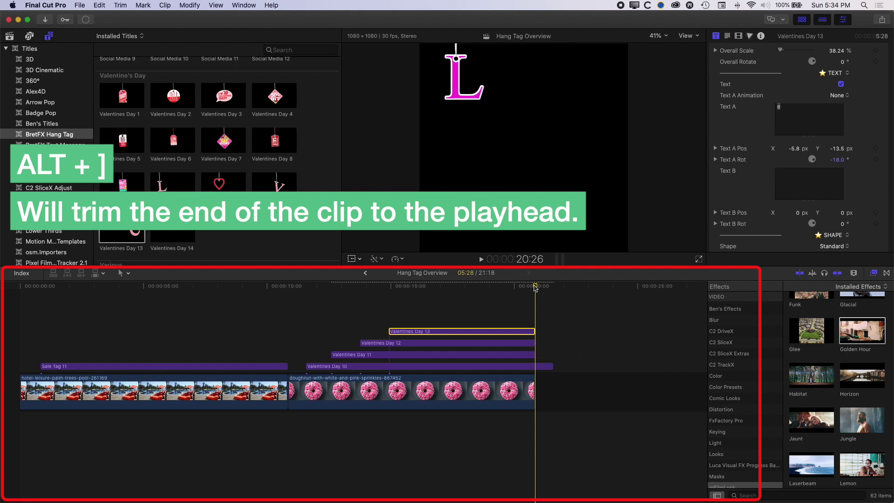
{"action": "key", "text": "alt+bracketright"}
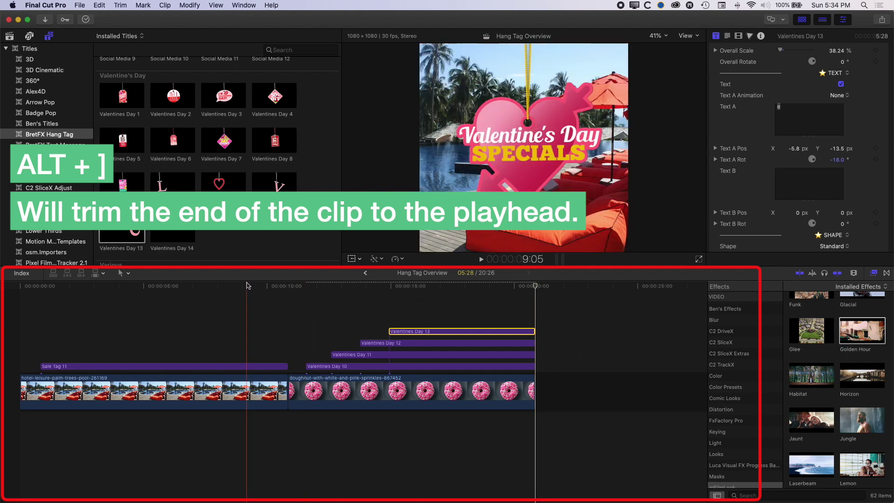
Play the whole project from the beginning to review the pool and doughnut scenes.
{"action": "key", "text": "Home"}
{"action": "key", "text": "space"}
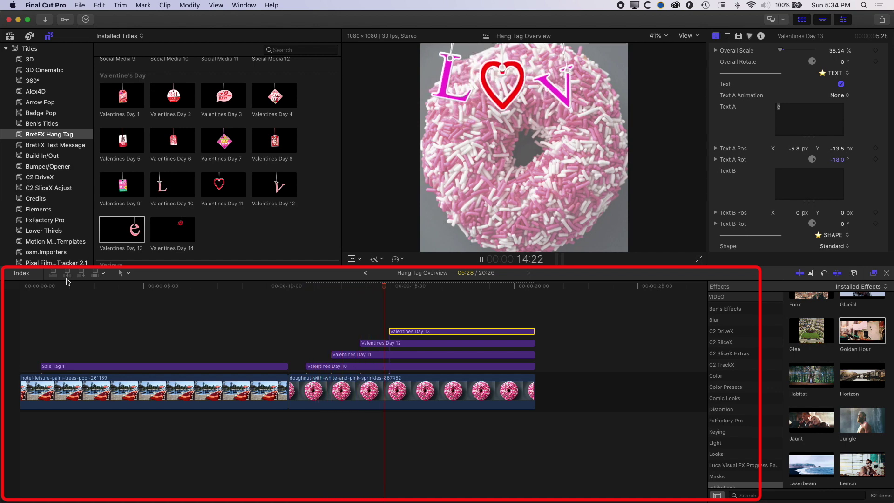
{"action": "left_click", "coordinate": [582, 433]}
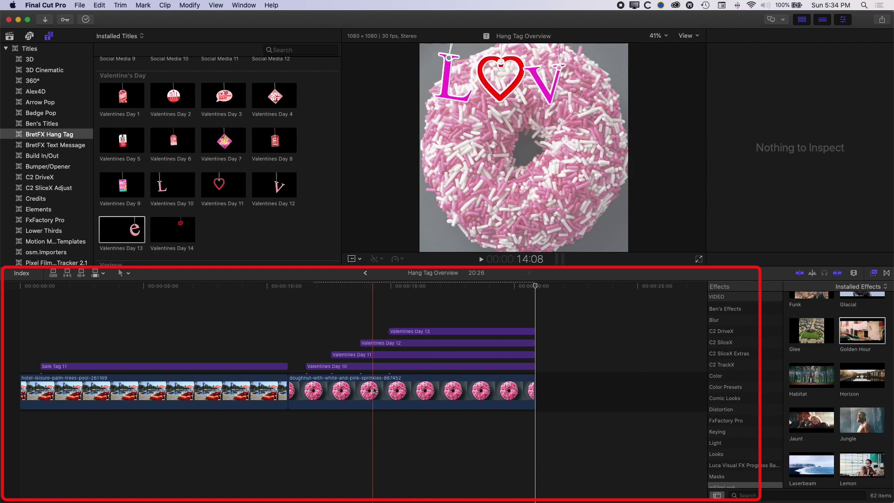
Append a copy of the doughnut clip, add the Valentines Day 7 title above its start, and preview the new scene.
{"action": "left_click_drag", "start_coordinate": [360, 390], "coordinate": [610, 394]}
{"action": "left_click_drag", "start_coordinate": [224, 150], "coordinate": [539, 378]}
{"action": "scroll", "coordinate": [569, 349], "scroll_direction": "right", "scroll_amount": 5}
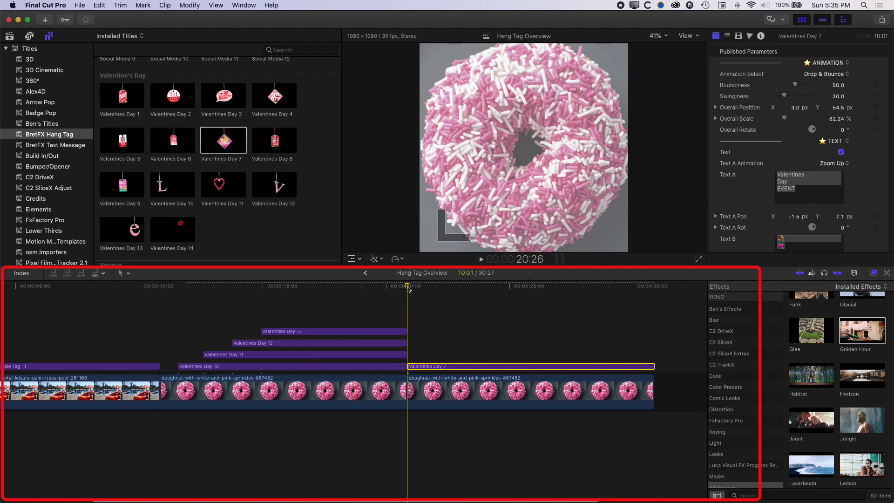
{"action": "key", "text": "space"}
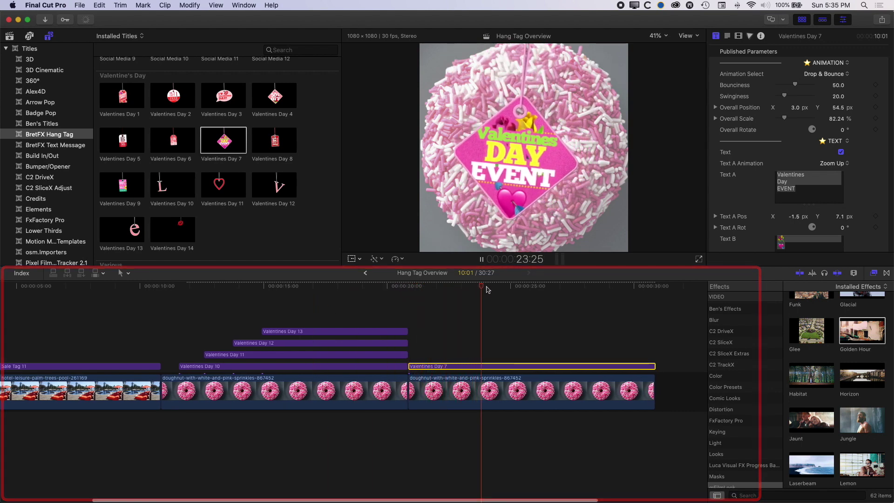
{"action": "key", "text": "space"}
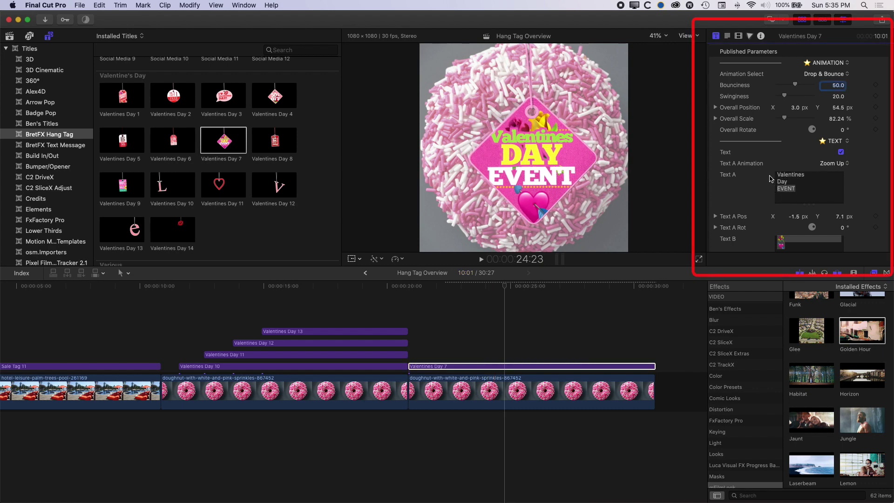
Replace the word EVENT on the Valentines Day 7 tag with Special and reduce its text size to 157.
{"action": "left_click", "coordinate": [728, 38]}
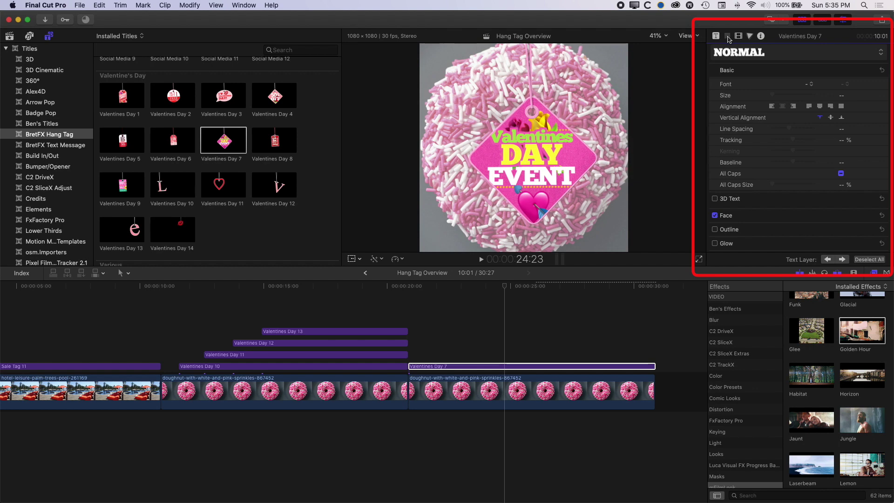
{"action": "left_click", "coordinate": [547, 176]}
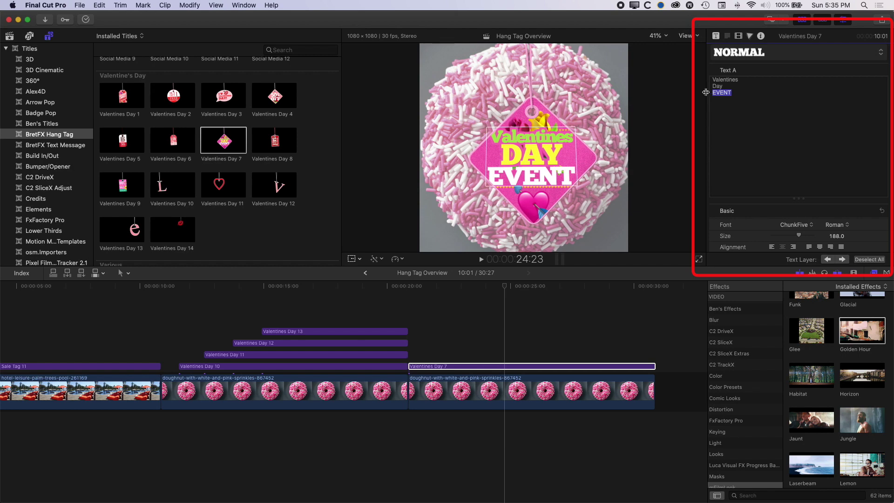
{"action": "type", "text": "special"}
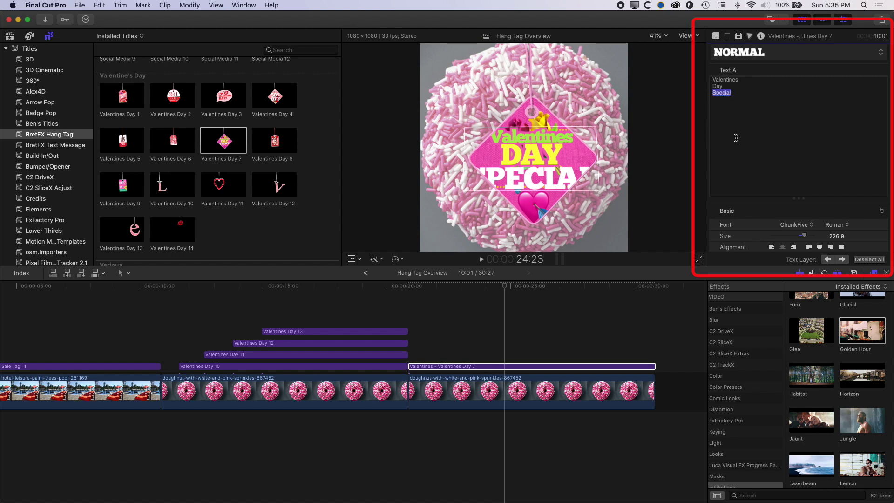
{"action": "left_click_drag", "start_coordinate": [805, 239], "coordinate": [795, 237]}
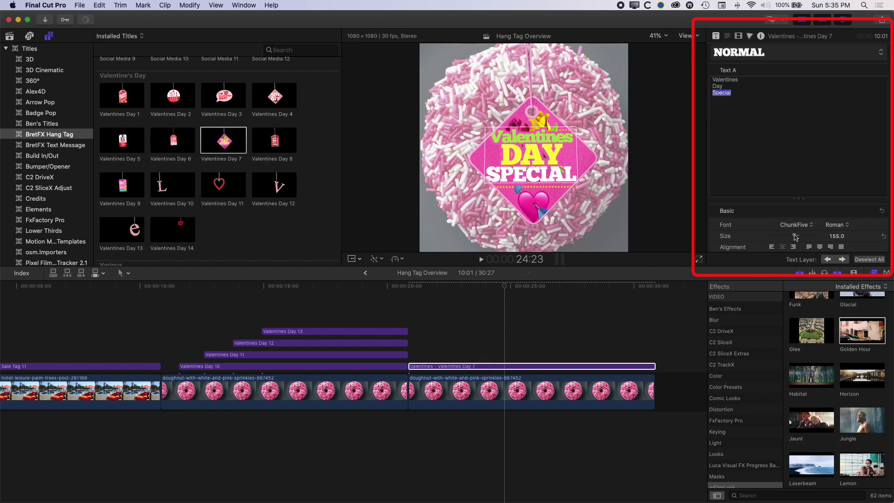
{"action": "left_click_drag", "start_coordinate": [796, 236], "coordinate": [796, 237]}
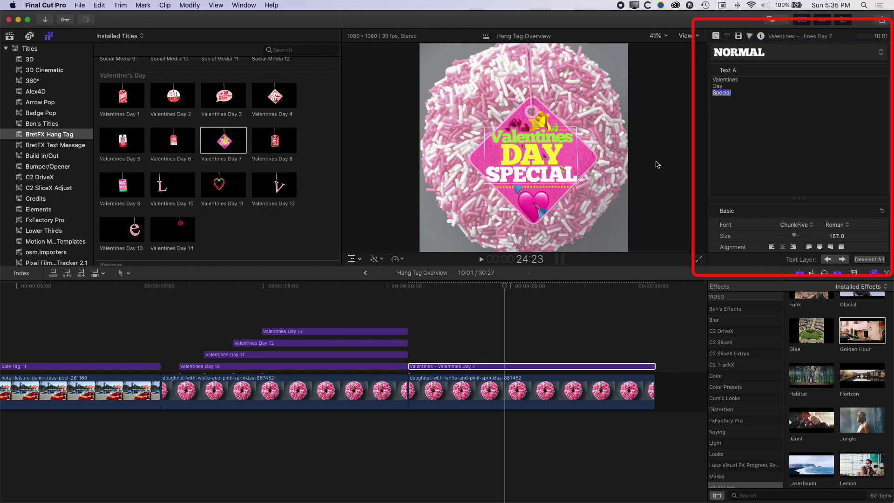
Replace the word Day on the tag with WEEK and set its text size to 220.
{"action": "left_click", "coordinate": [728, 86]}
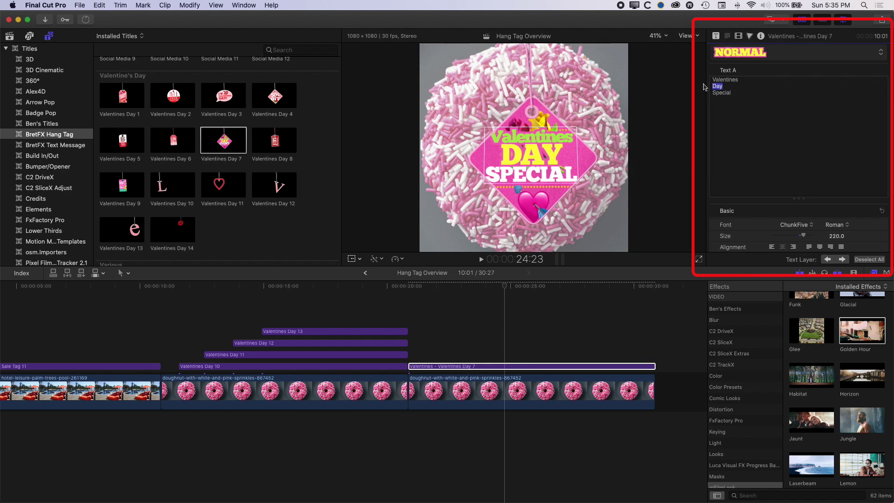
{"action": "key", "text": "BackSpace"}
{"action": "type", "text": "WEEK"}
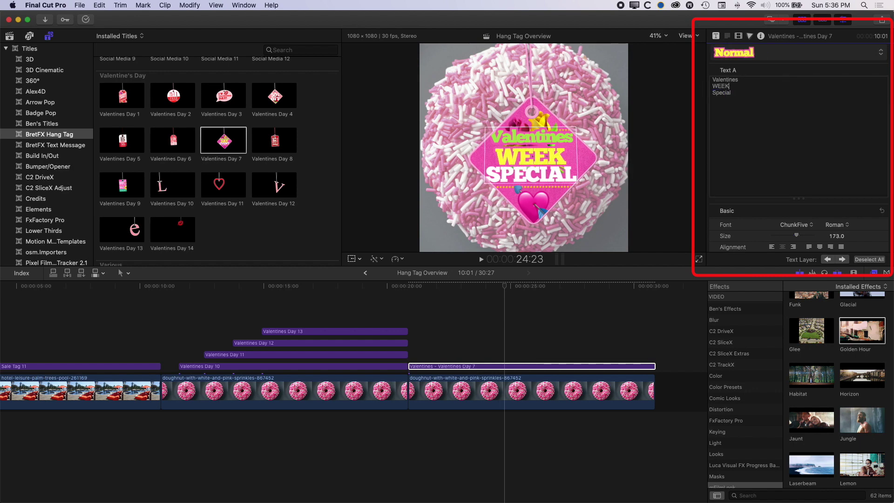
{"action": "left_click_drag", "start_coordinate": [799, 237], "coordinate": [806, 238]}
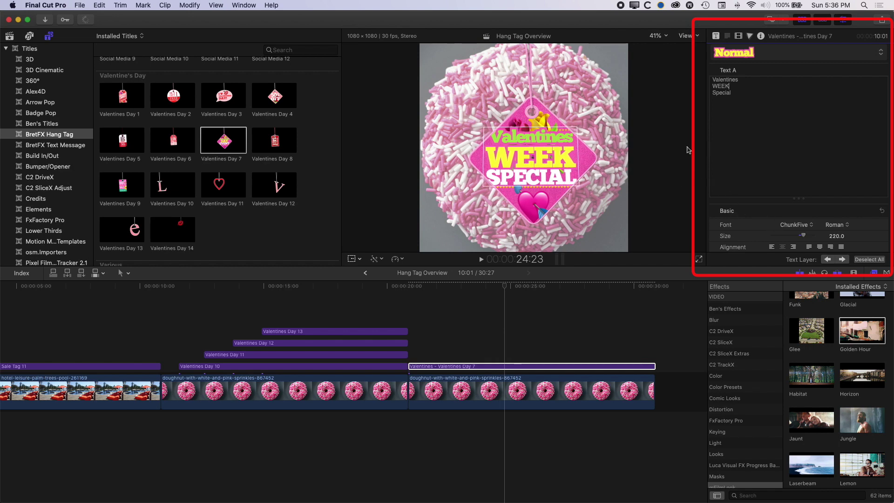
Play the Valentines Week Special scene from its start at 20:26 and park the playhead at 29:01.
{"action": "left_click_drag", "start_coordinate": [422, 286], "coordinate": [412, 292]}
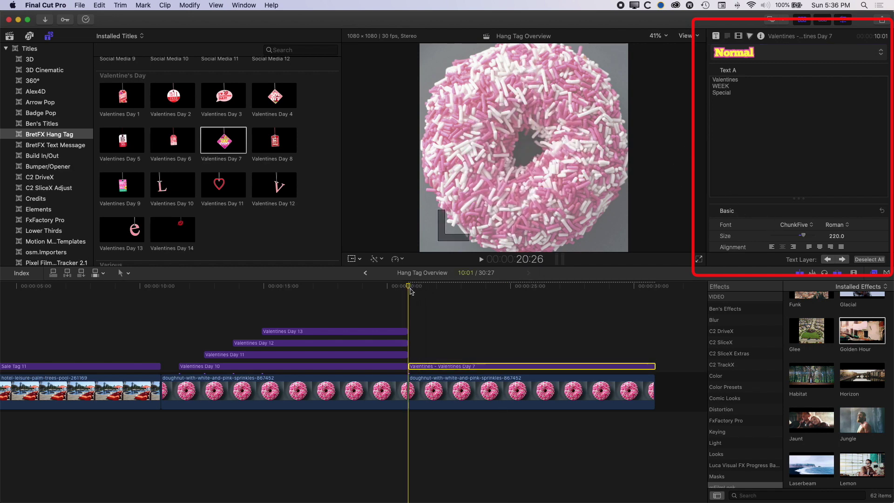
{"action": "key", "text": "space"}
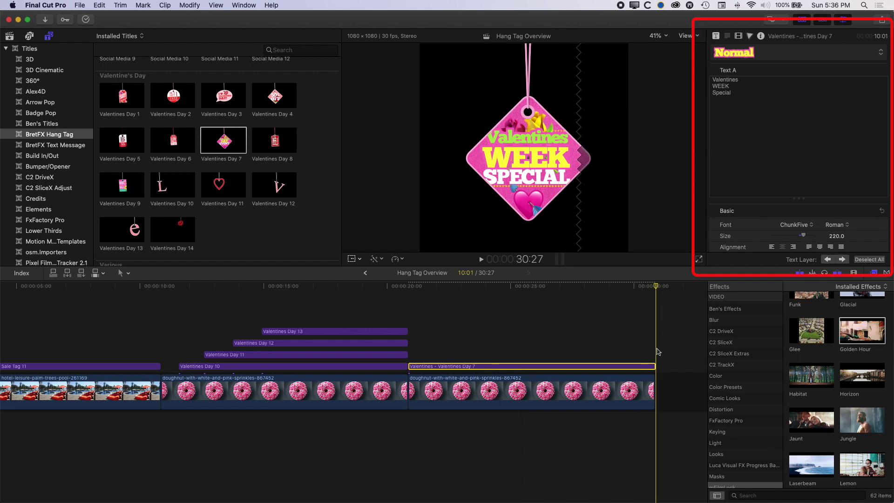
{"action": "key", "text": "j"}
{"action": "key", "text": "k"}
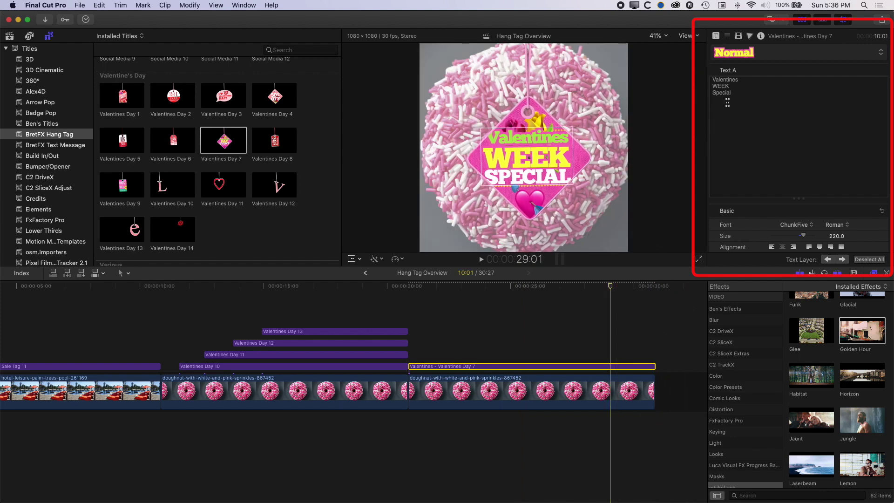
Try Drop Zone and Object as the tag's background type and undo both changes.
{"action": "left_click", "coordinate": [716, 36]}
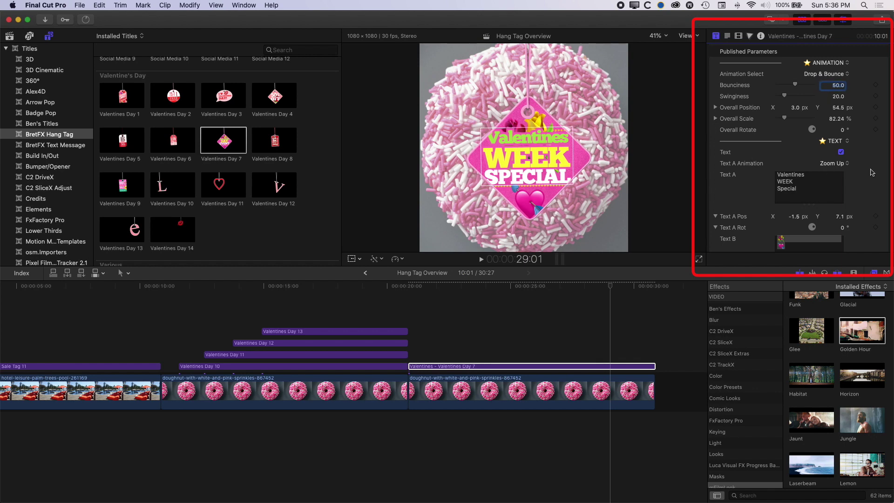
{"action": "scroll", "coordinate": [871, 172], "scroll_direction": "down", "scroll_amount": 10}
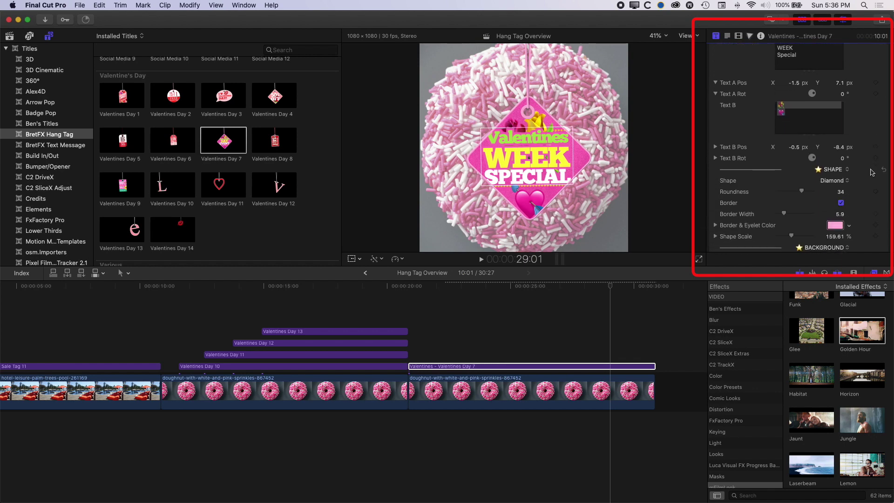
{"action": "scroll", "coordinate": [866, 173], "scroll_direction": "down", "scroll_amount": 2}
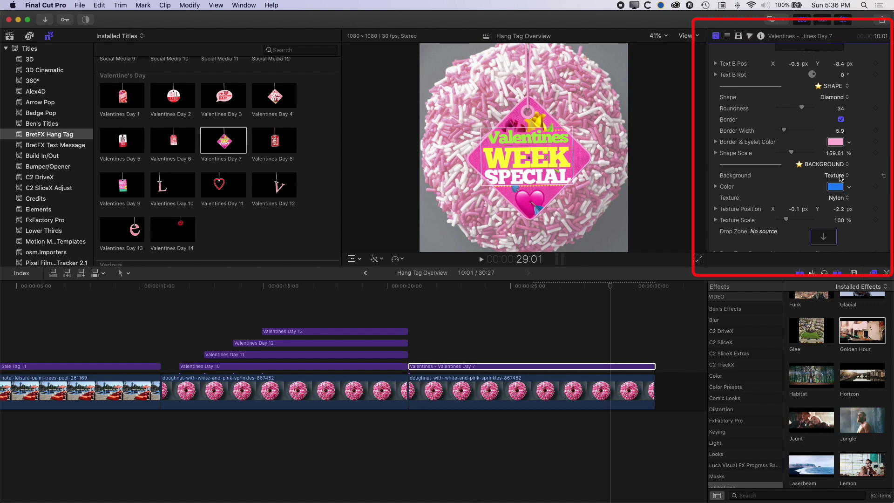
{"action": "left_click", "coordinate": [839, 175]}
{"action": "left_click", "coordinate": [840, 185]}
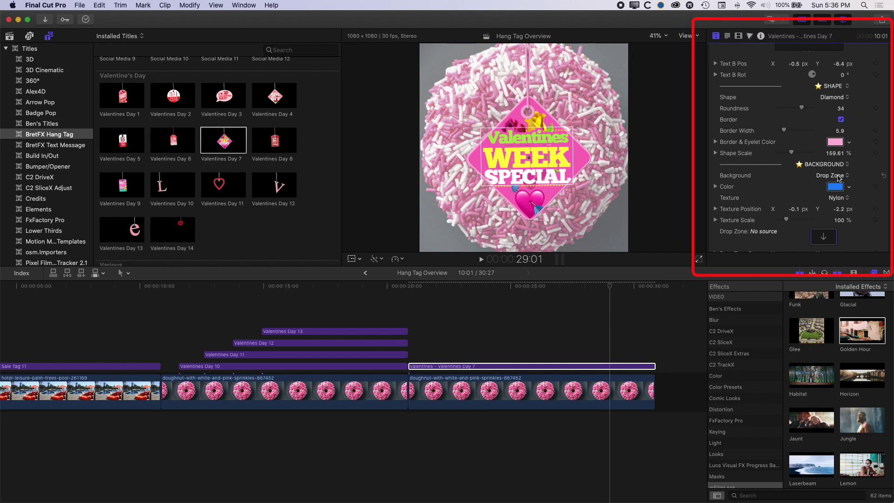
{"action": "left_click", "coordinate": [838, 176]}
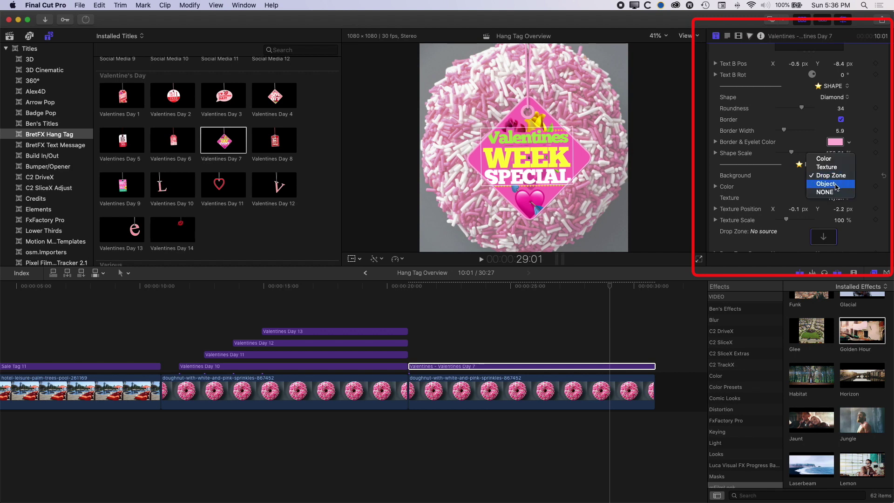
{"action": "left_click", "coordinate": [837, 185]}
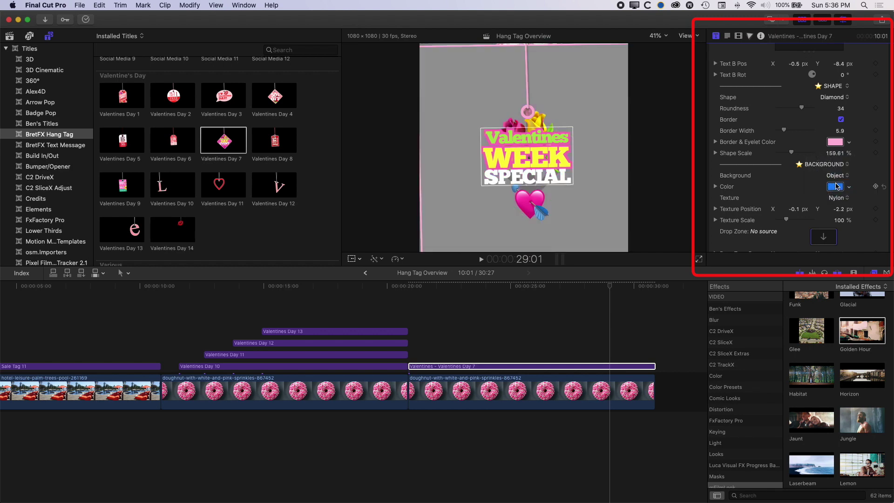
{"action": "left_click", "coordinate": [835, 176]}
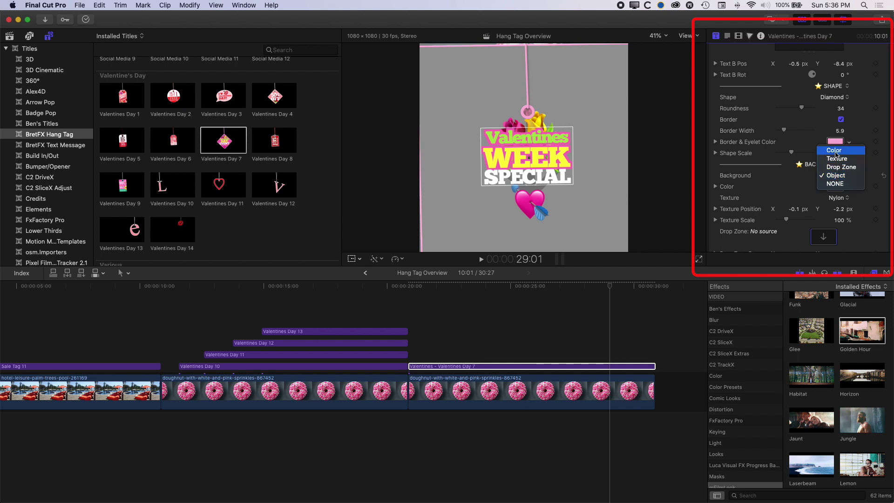
{"action": "key", "text": "Escape"}
{"action": "key", "text": "super+z"}
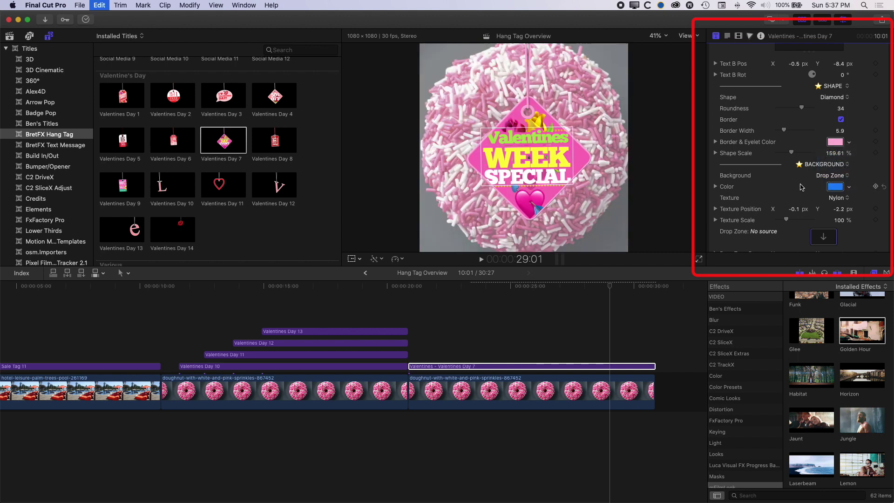
{"action": "key", "text": "super+z"}
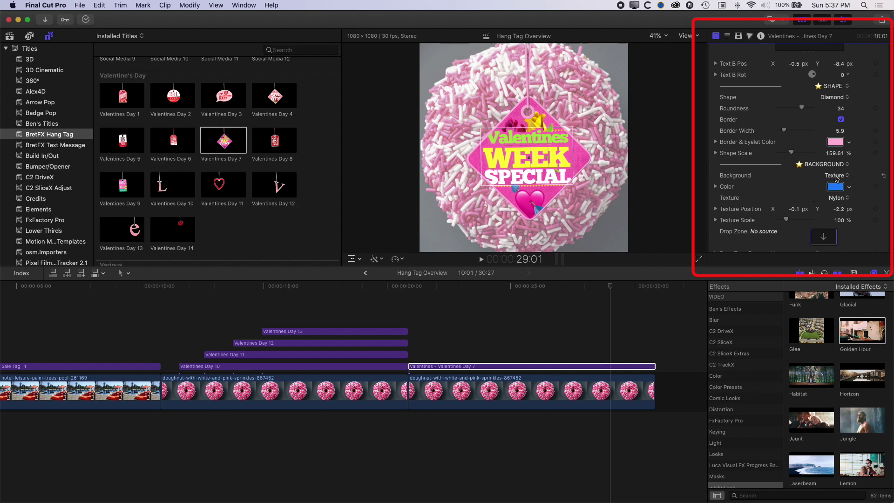
Try the tag's stripe fill, leave it disabled, and reduce the stripe fill height to 19.
{"action": "scroll", "coordinate": [835, 175], "scroll_direction": "down", "scroll_amount": 7}
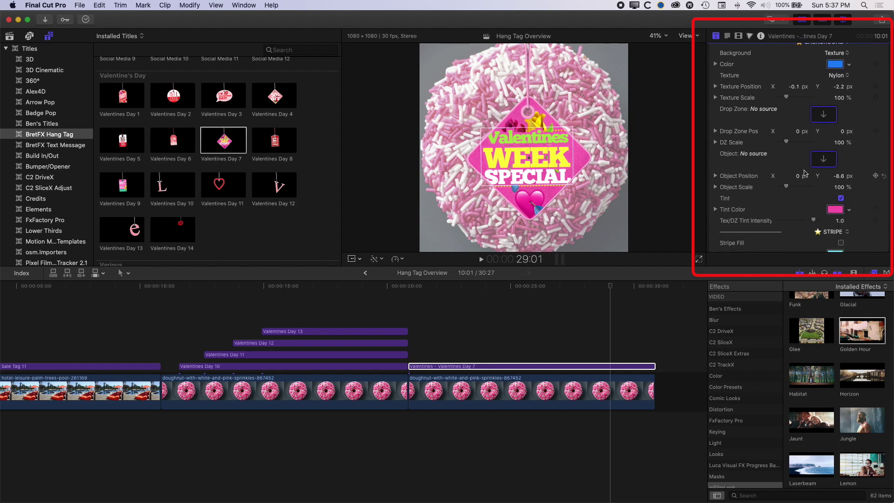
{"action": "scroll", "coordinate": [804, 173], "scroll_direction": "down", "scroll_amount": 5}
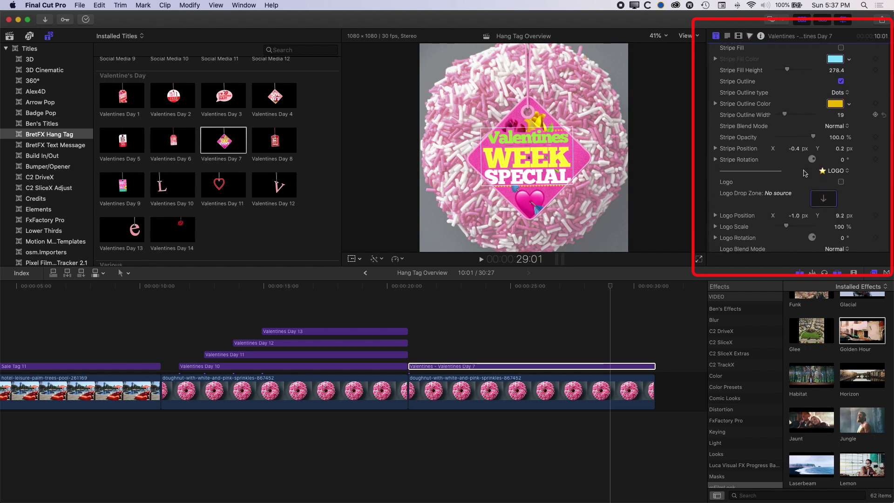
{"action": "scroll", "coordinate": [833, 122], "scroll_direction": "up", "scroll_amount": 1}
{"action": "left_click", "coordinate": [841, 110]}
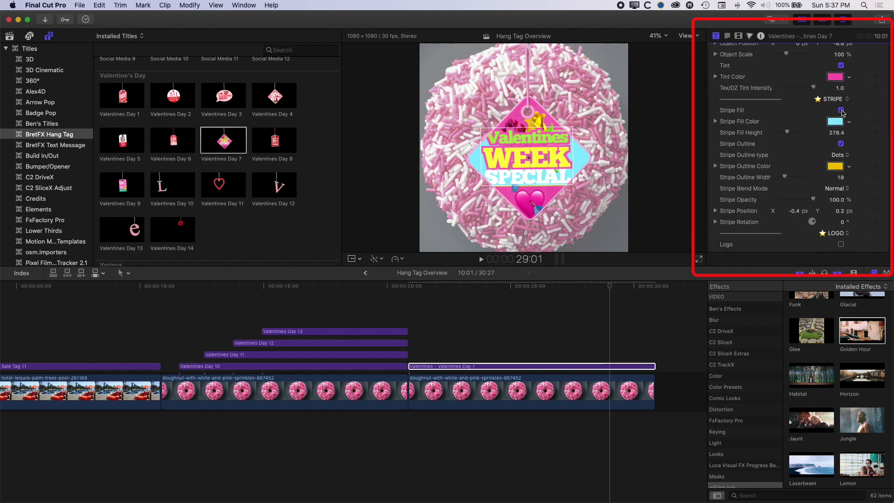
{"action": "left_click", "coordinate": [840, 110]}
{"action": "left_click_drag", "start_coordinate": [787, 132], "coordinate": [777, 132]}
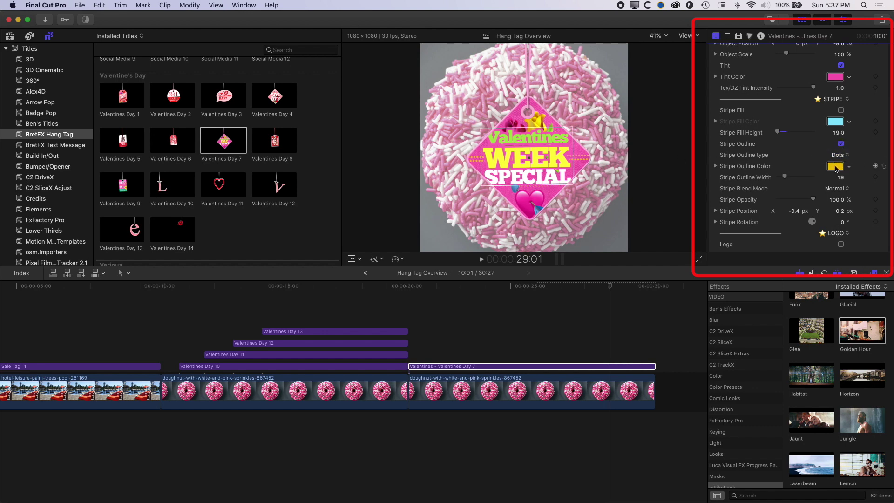
Change the dotted stripe outline's color to orange, hex FFB041.
{"action": "left_click", "coordinate": [843, 167]}
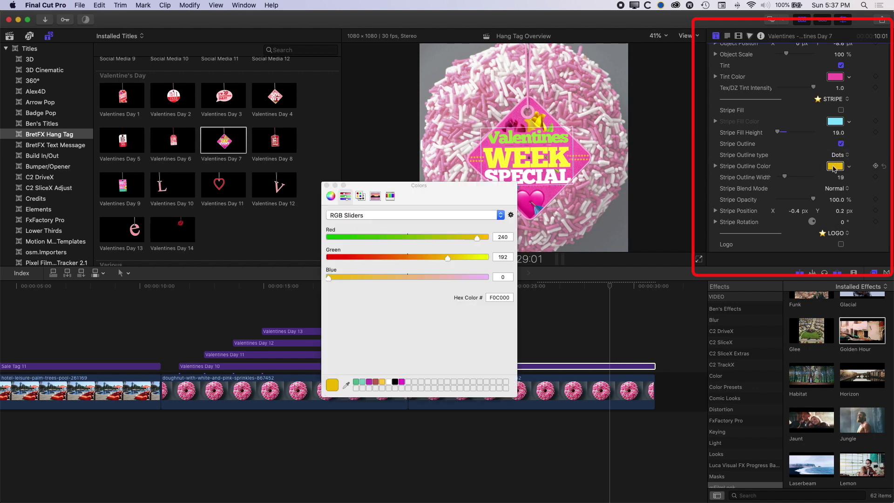
{"action": "left_click", "coordinate": [356, 382]}
{"action": "left_click", "coordinate": [362, 382]}
{"action": "left_click", "coordinate": [381, 381]}
{"action": "mouse_move", "coordinate": [420, 257]}
{"action": "left_mouse_down"}
{"action": "mouse_move", "coordinate": [358, 257]}
{"action": "mouse_move", "coordinate": [436, 259]}
{"action": "left_mouse_up"}
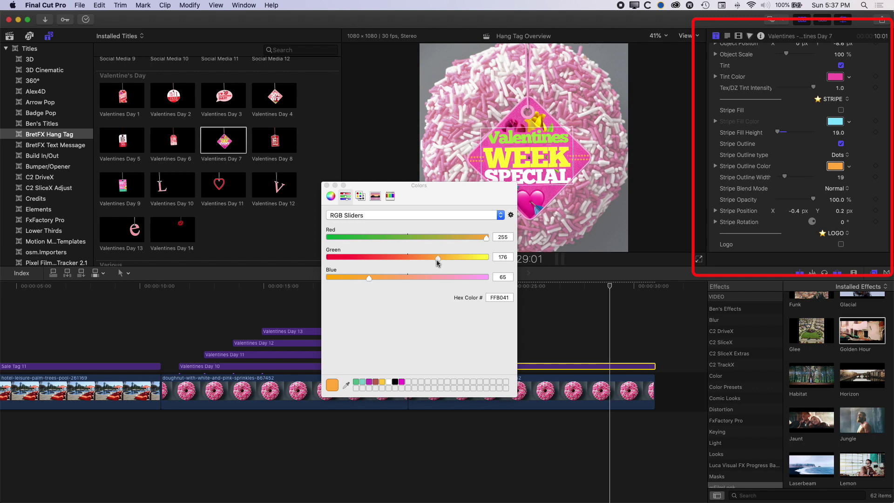
{"action": "left_click", "coordinate": [326, 185]}
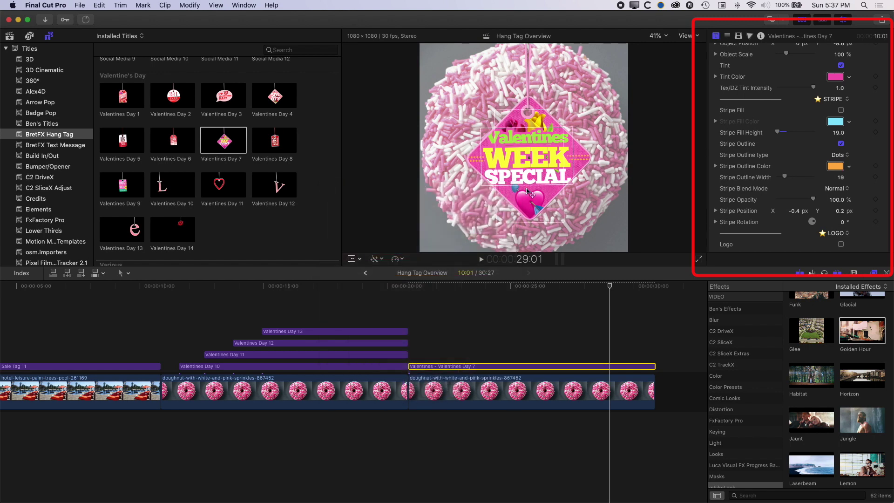
Fit the whole project in the timeline and play it from the beginning to review all three scenes.
{"action": "key", "text": "shift+z"}
{"action": "mouse_move", "coordinate": [598, 286]}
{"action": "left_mouse_down"}
{"action": "mouse_move", "coordinate": [192, 320]}
{"action": "mouse_move", "coordinate": [30, 320]}
{"action": "mouse_move", "coordinate": [123, 319]}
{"action": "left_mouse_up"}
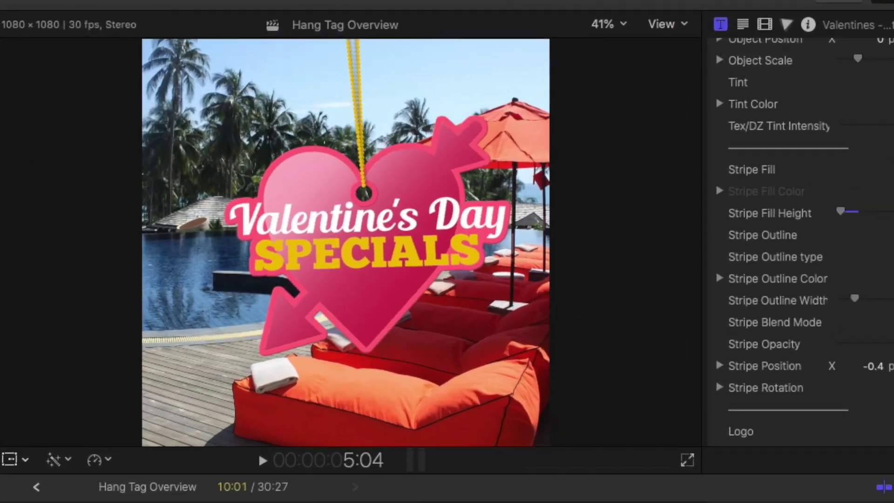
{"action": "key", "text": "Home"}
{"action": "key", "text": "space"}
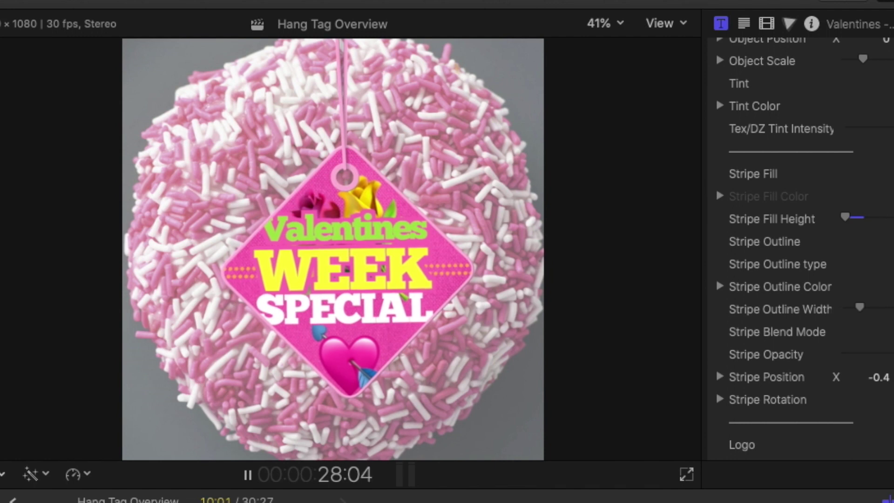
{"action": "key", "text": "space"}
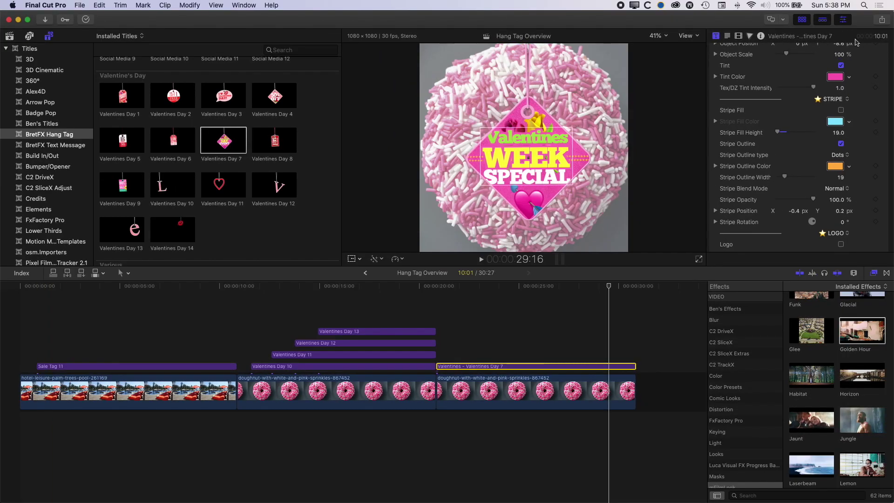
Open the Master File export settings and set the format to Video and Audio.
{"action": "left_click", "coordinate": [883, 20]}
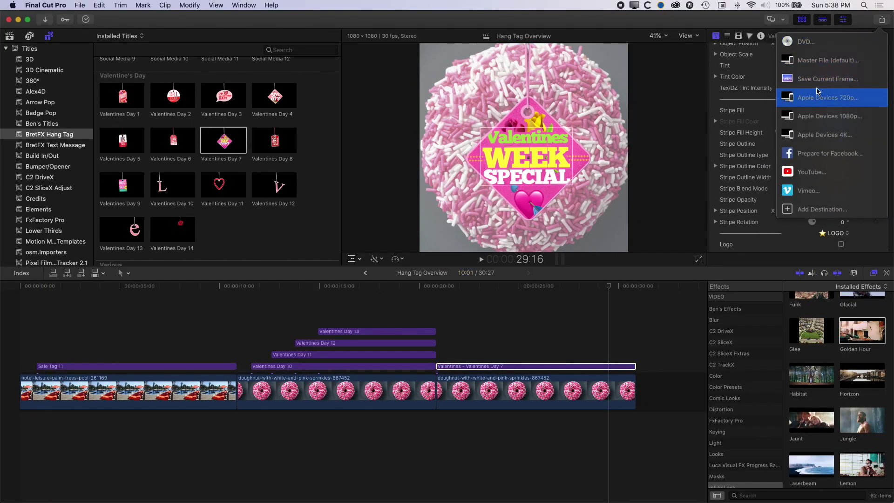
{"action": "left_click", "coordinate": [837, 64]}
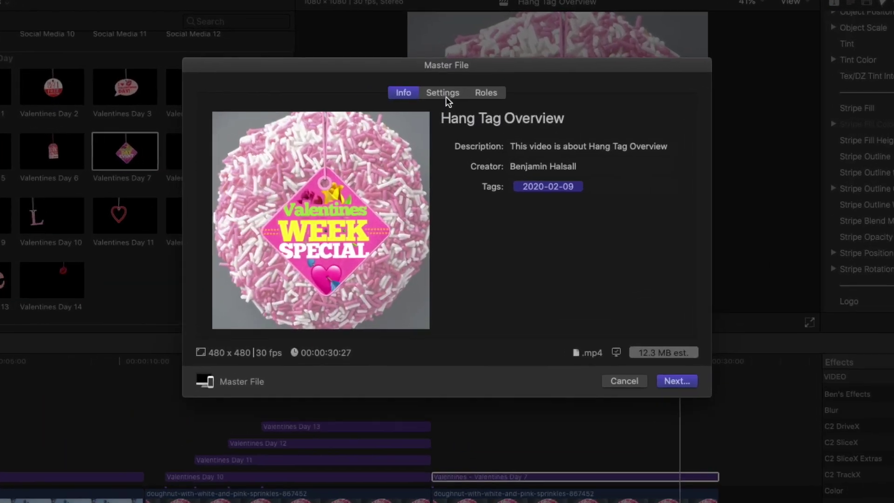
{"action": "left_click", "coordinate": [450, 97]}
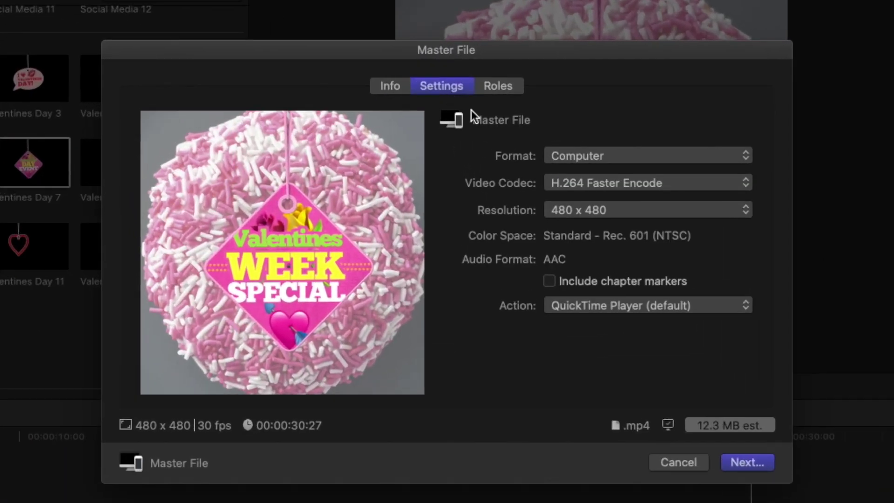
{"action": "left_click", "coordinate": [602, 157]}
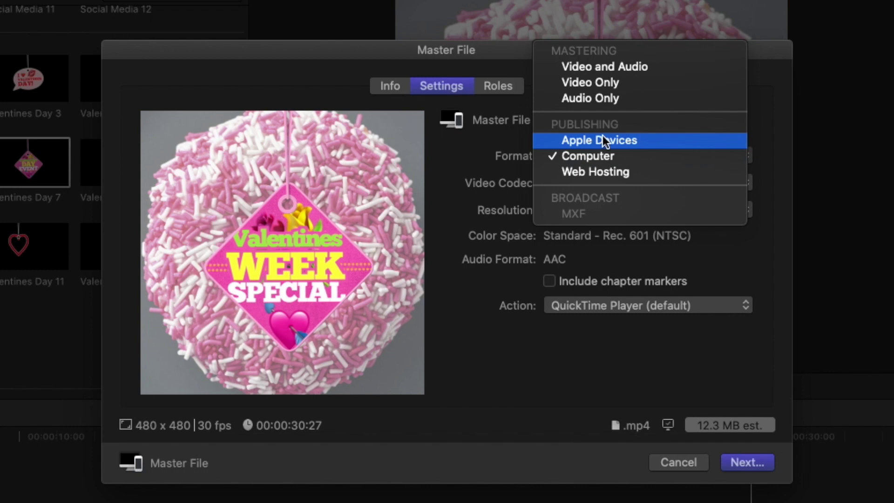
{"action": "left_click", "coordinate": [625, 64]}
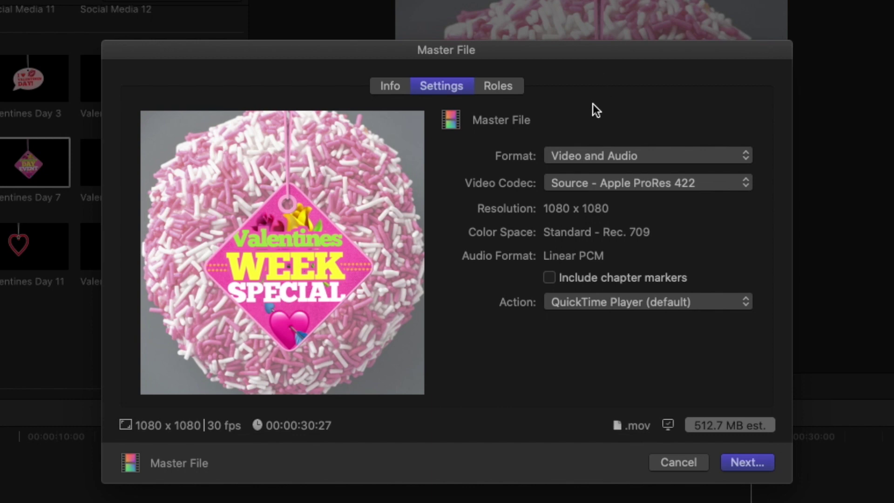
Set the export format to Computer and the resolution to 1080 x 1080, and cancel the export.
{"action": "left_click", "coordinate": [601, 155]}
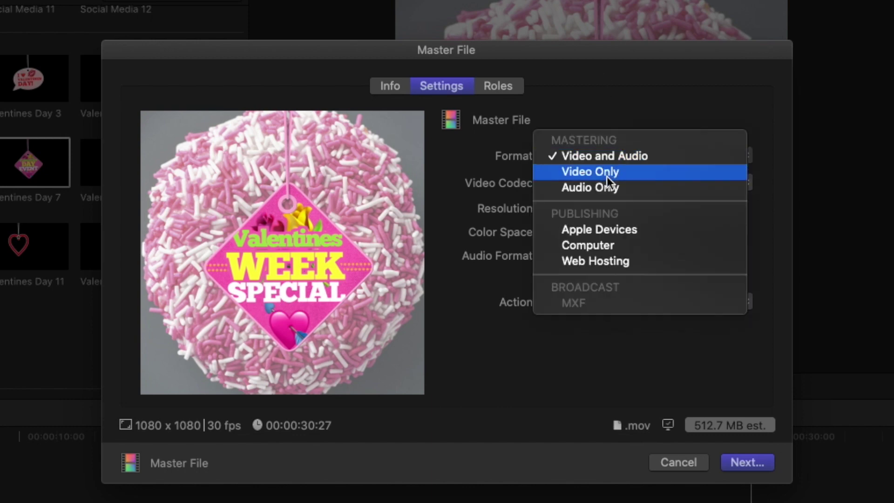
{"action": "left_click", "coordinate": [602, 244]}
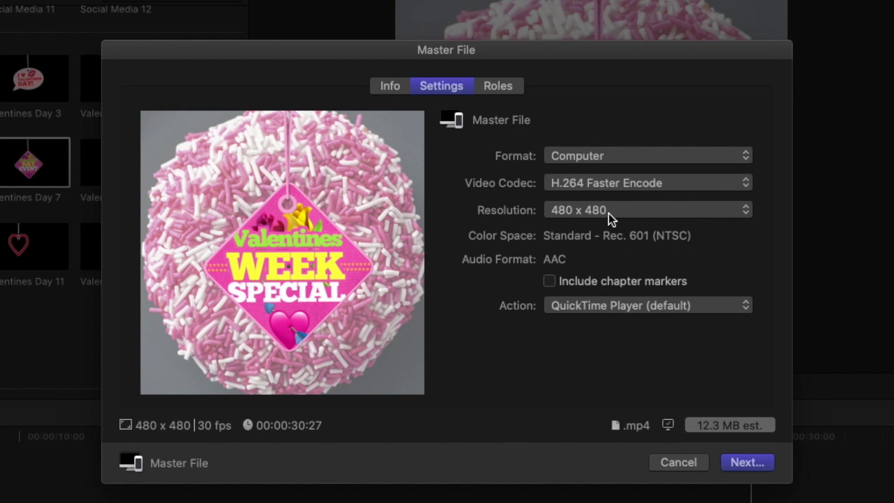
{"action": "left_click", "coordinate": [611, 216]}
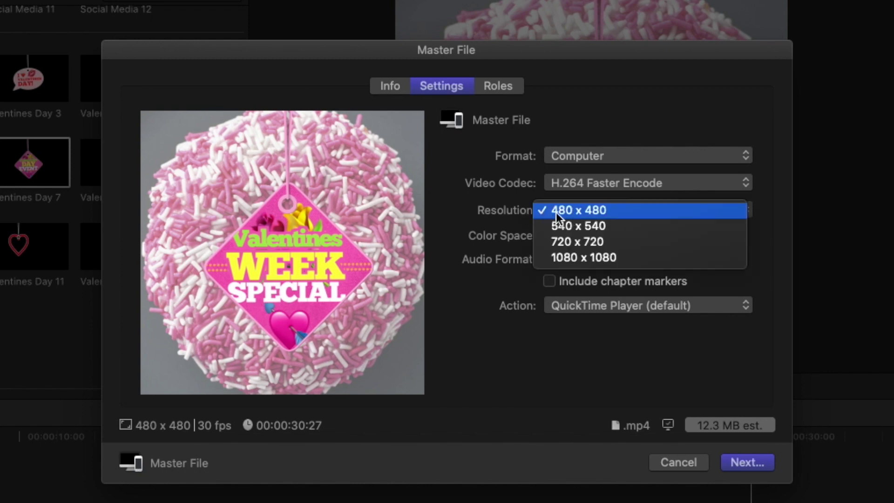
{"action": "left_click", "coordinate": [575, 259]}
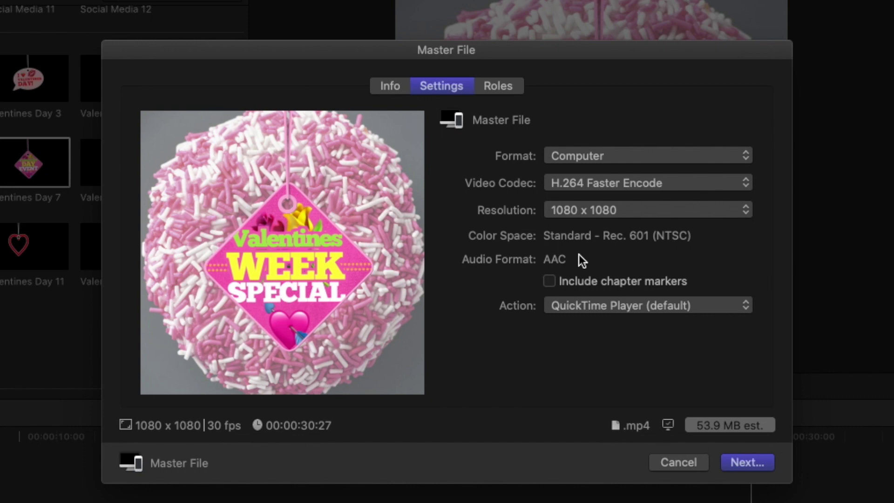
{"action": "left_click", "coordinate": [676, 466]}
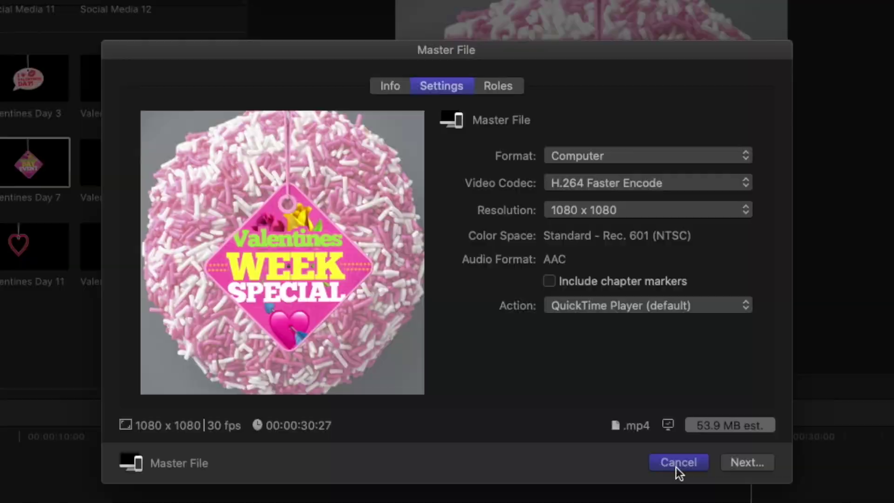